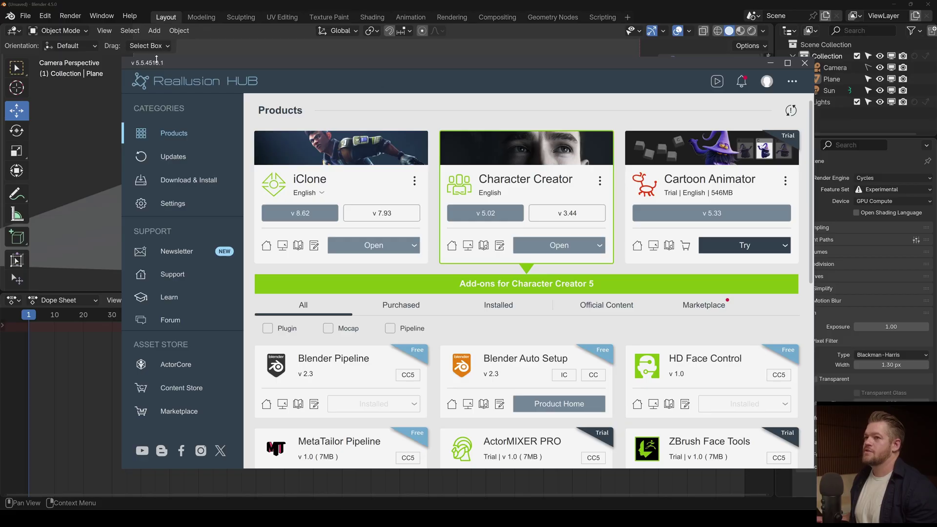
# Switch from Reallusion HUB to Blender and connect the CC/IC Link DataLink with the local machine as target.
pyautogui.moveTo(157, 59); pyautogui.dragTo(113, 53)
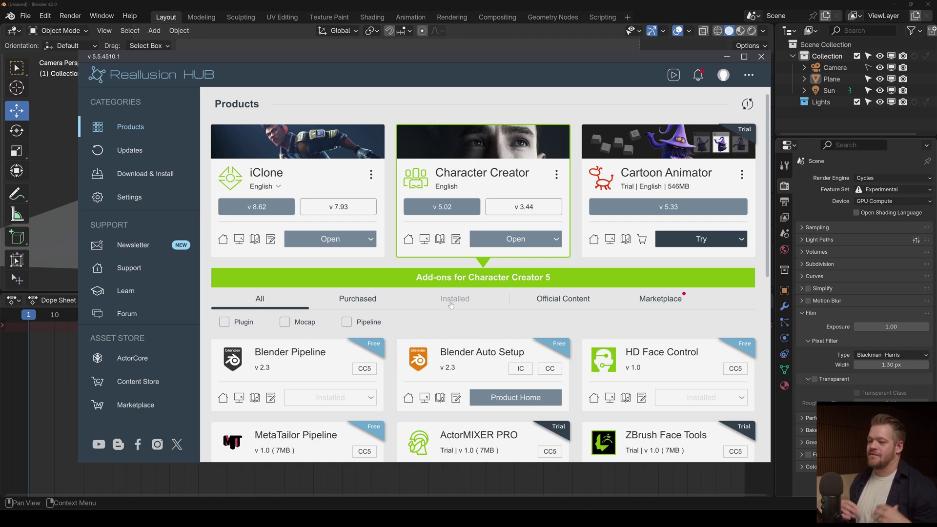
pyautogui.scroll(-1, 472, 107)
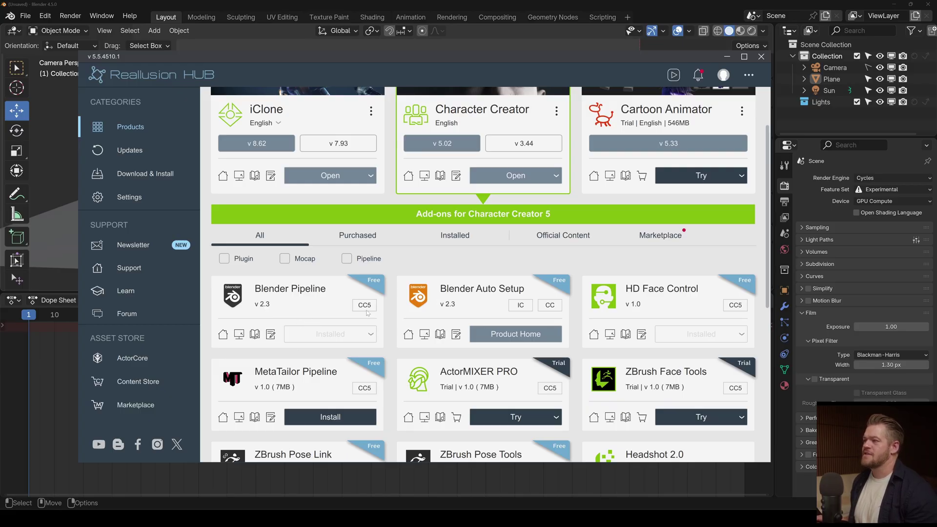
pyautogui.click(685, 3)
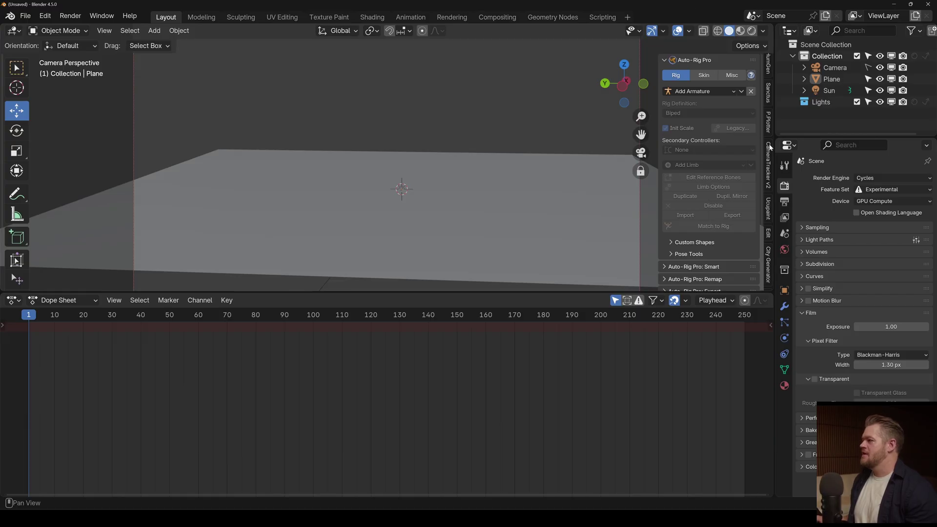
pyautogui.scroll(-5, 770, 161)
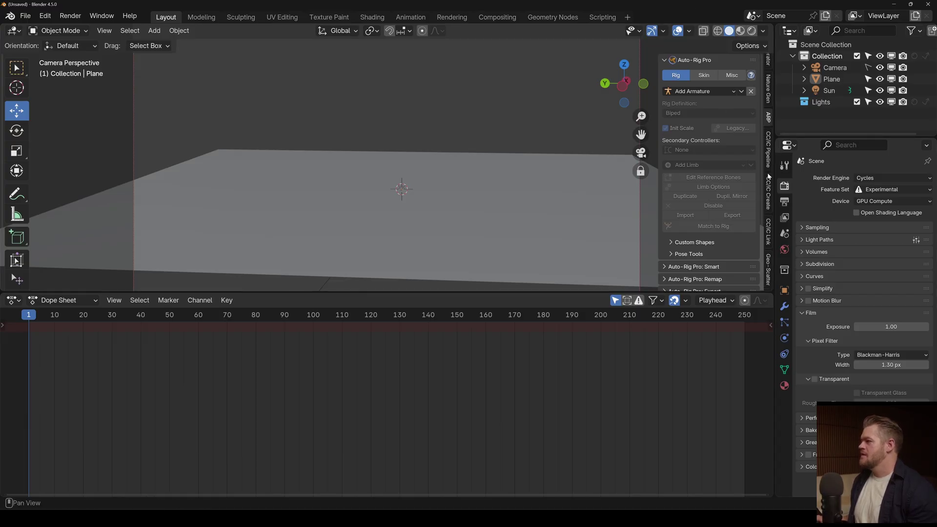
pyautogui.click(769, 202)
pyautogui.click(770, 233)
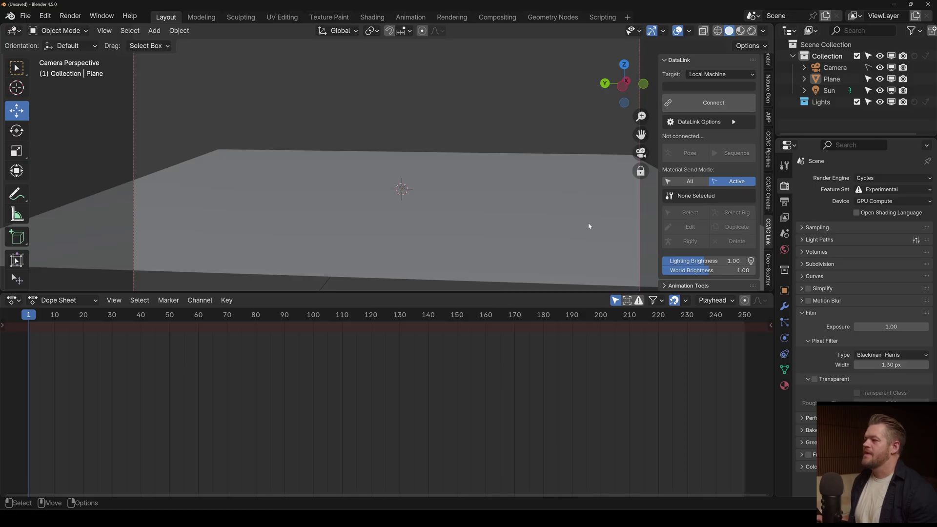
pyautogui.click(680, 110)
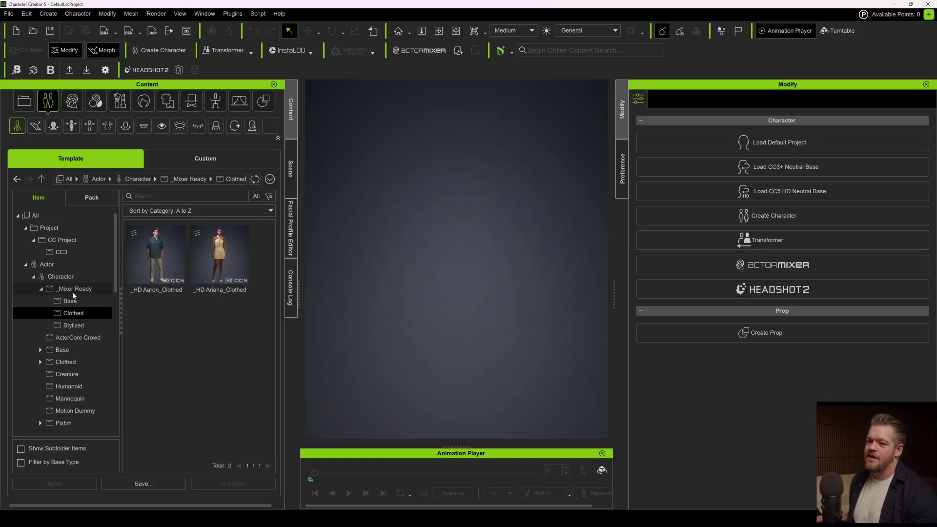
# In Character Creator, load the _HD Ariana_Clothed avatar and send it to Blender through Blender DataLink.
pyautogui.doubleClick(218, 257)
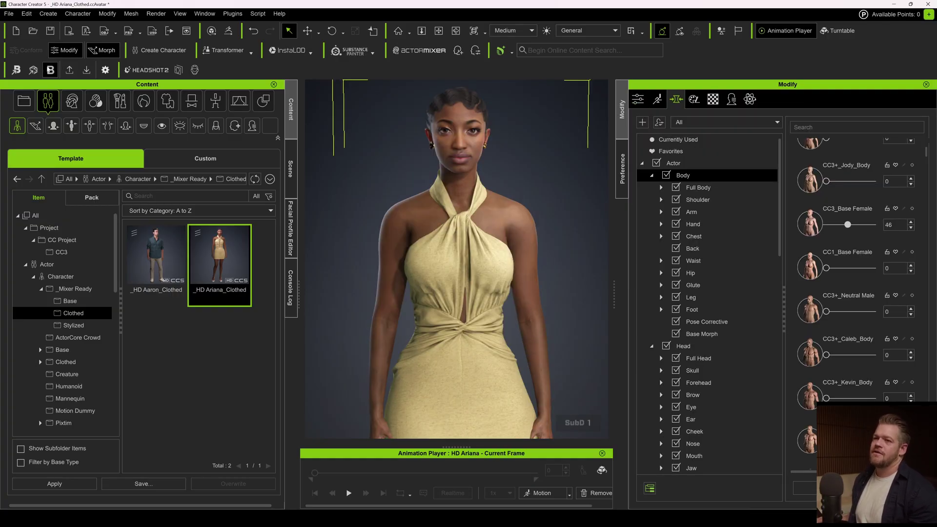
pyautogui.click(50, 70)
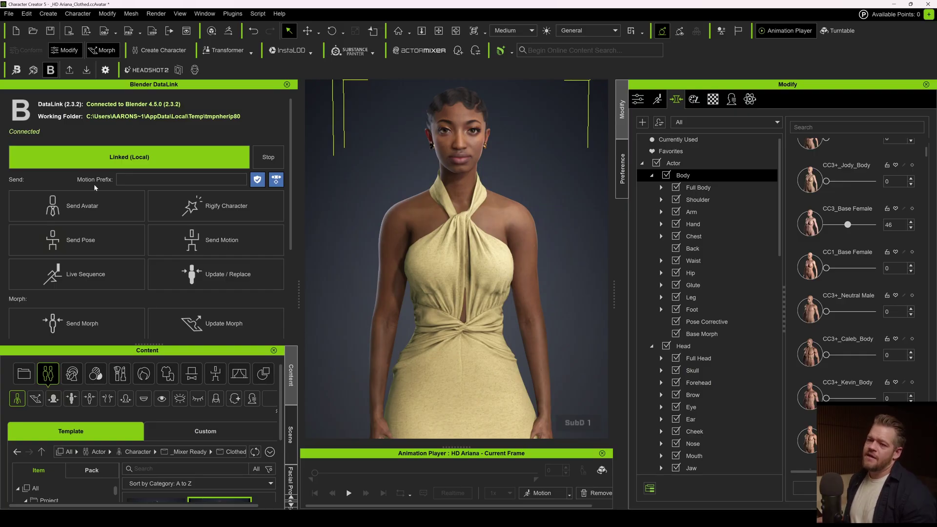
pyautogui.click(106, 206)
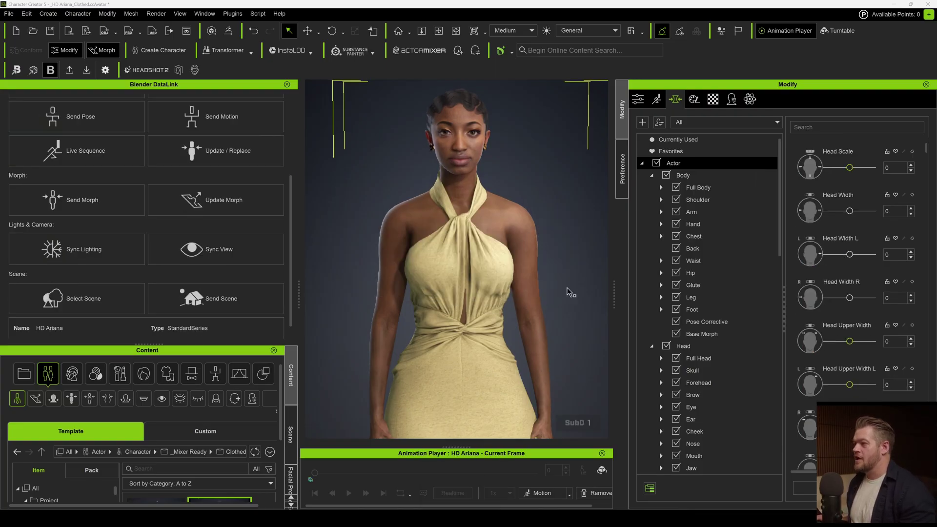
# Switch to Blender and add an area light aimed at the character's face.
pyautogui.click(892, 5)
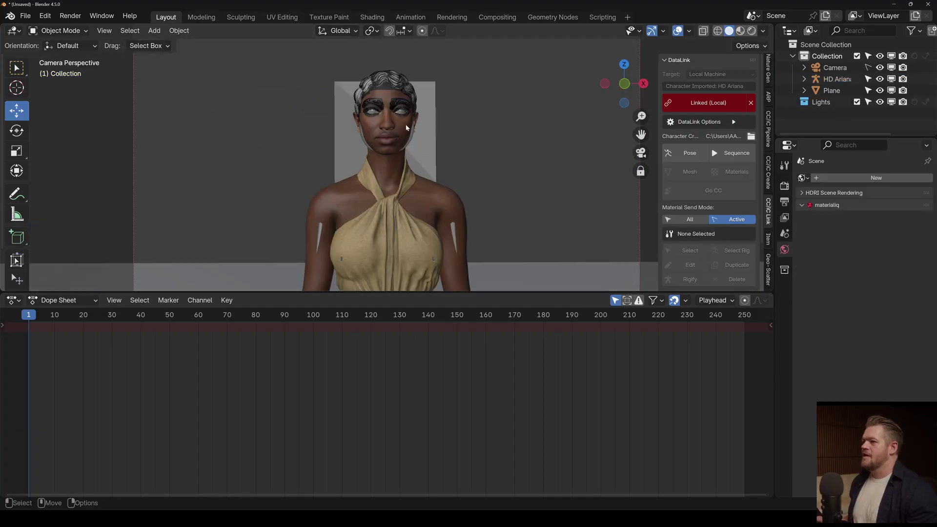
pyautogui.rightClick(369, 124)
pyautogui.moveTo(408, 125)
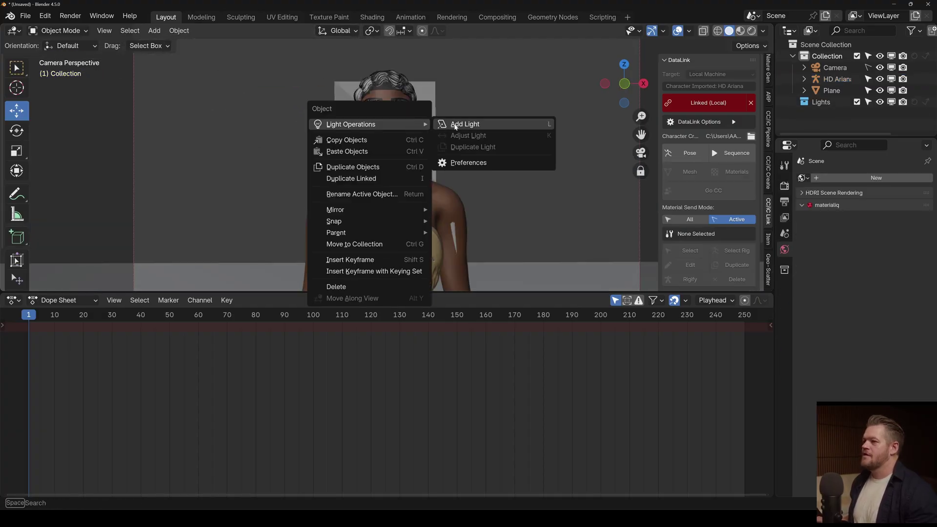
pyautogui.click(456, 127)
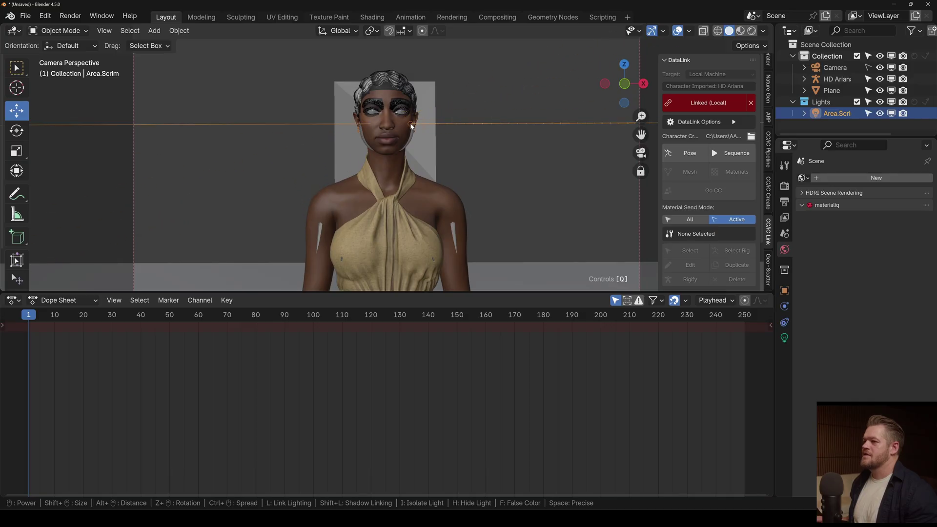
pyautogui.click(409, 124)
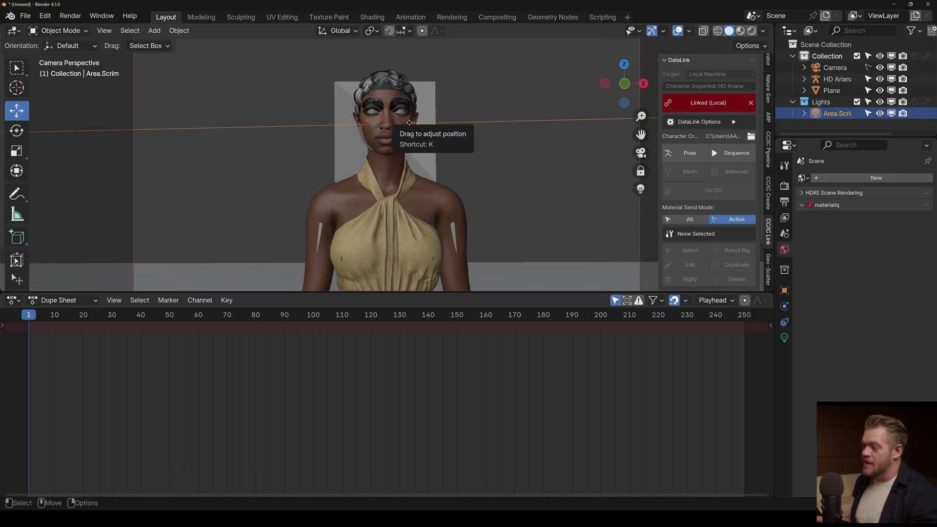
pyautogui.moveTo(410, 122); pyautogui.dragTo(454, 127)
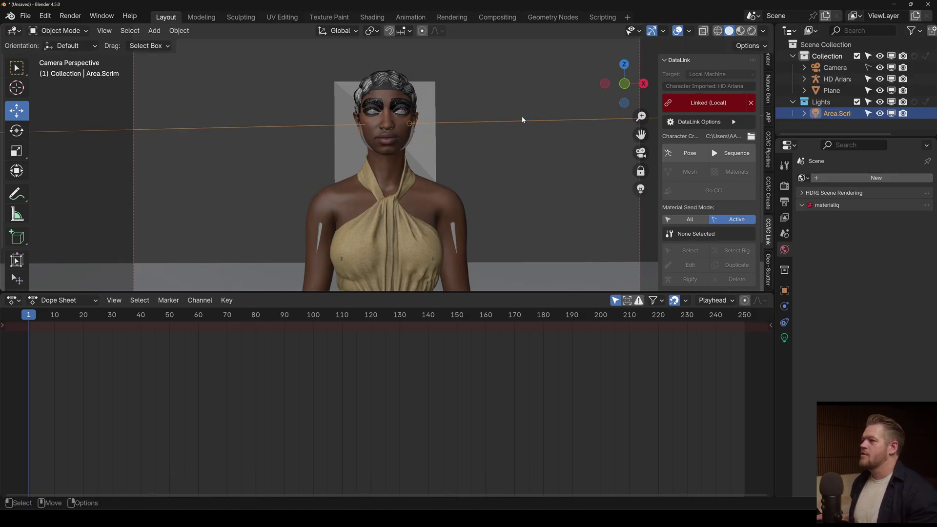
# Show the viewport in rendered shading without overlays and re-aim the area light on the character's face.
pyautogui.click(751, 30)
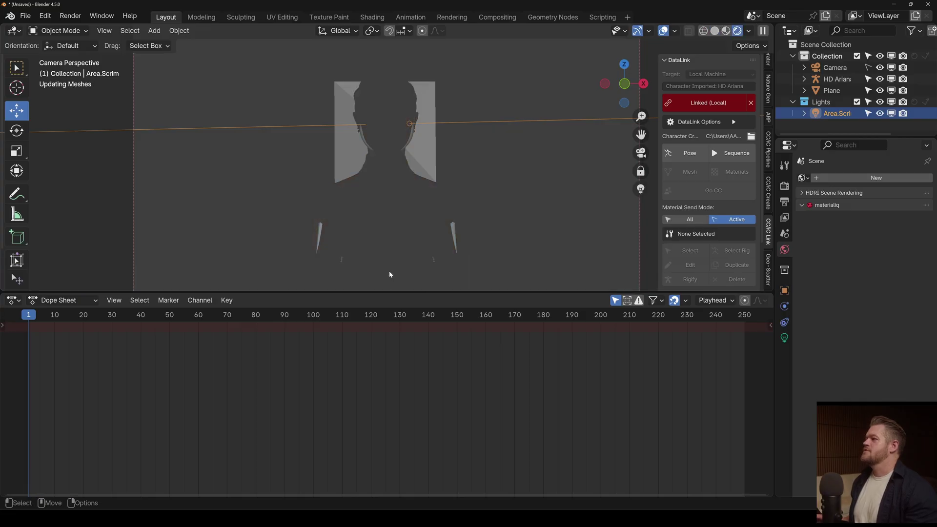
pyautogui.click(663, 30)
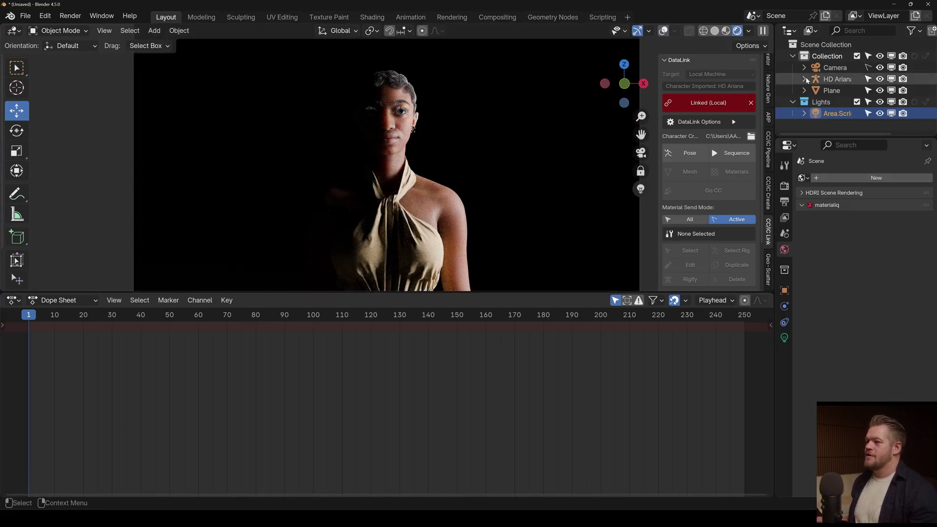
pyautogui.press('Tab')
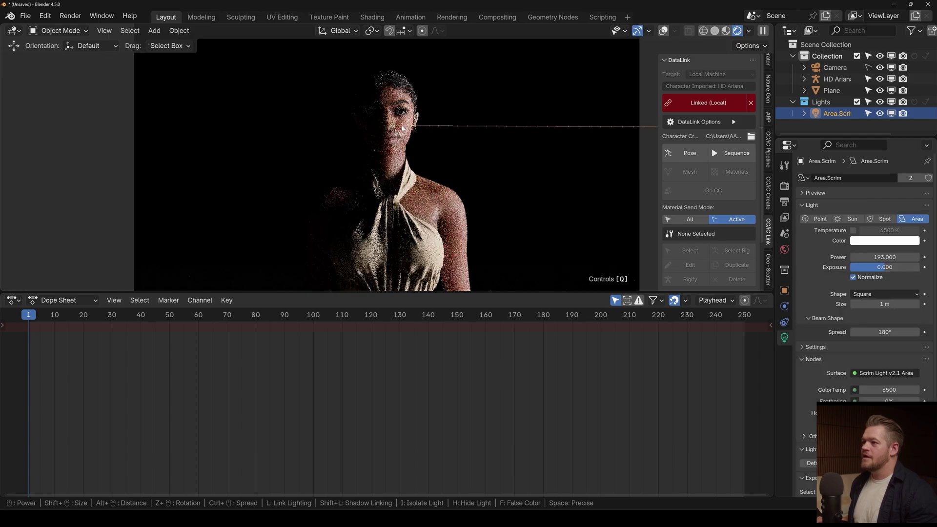
pyautogui.click(405, 114)
# In the Std_Skin_Head material's node tree, set the subsurface scale of the skin's BSDF node to 0.47 m.
pyautogui.keyDown('alt'); pyautogui.moveTo(405, 114); pyautogui.dragTo(429, 78, button='right'); pyautogui.keyUp('alt')
pyautogui.keyDown('alt'); pyautogui.moveTo(430, 78); pyautogui.dragTo(420, 182, button='middle'); pyautogui.keyUp('alt')
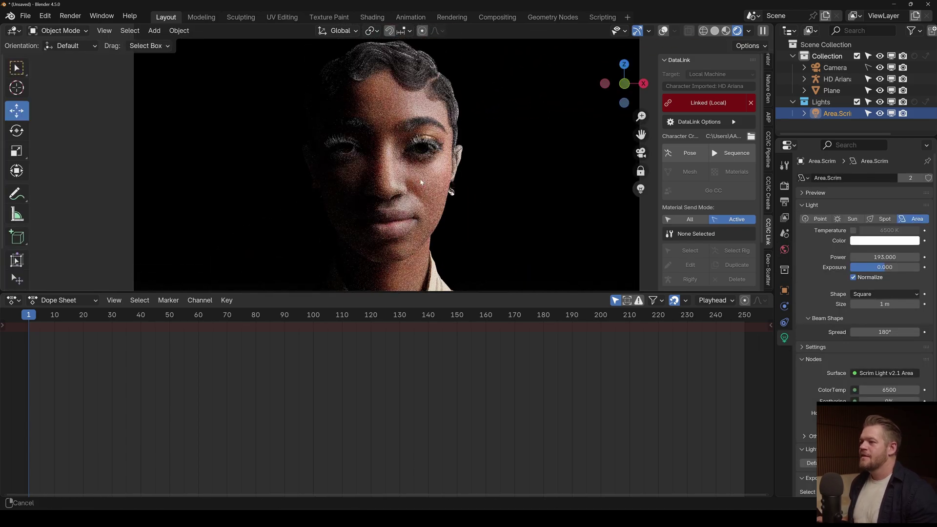
pyautogui.keyDown('alt'); pyautogui.moveTo(420, 182); pyautogui.dragTo(441, 205, button='right'); pyautogui.keyUp('alt')
pyautogui.keyDown('alt'); pyautogui.moveTo(441, 205); pyautogui.dragTo(446, 183, button='middle'); pyautogui.keyUp('alt')
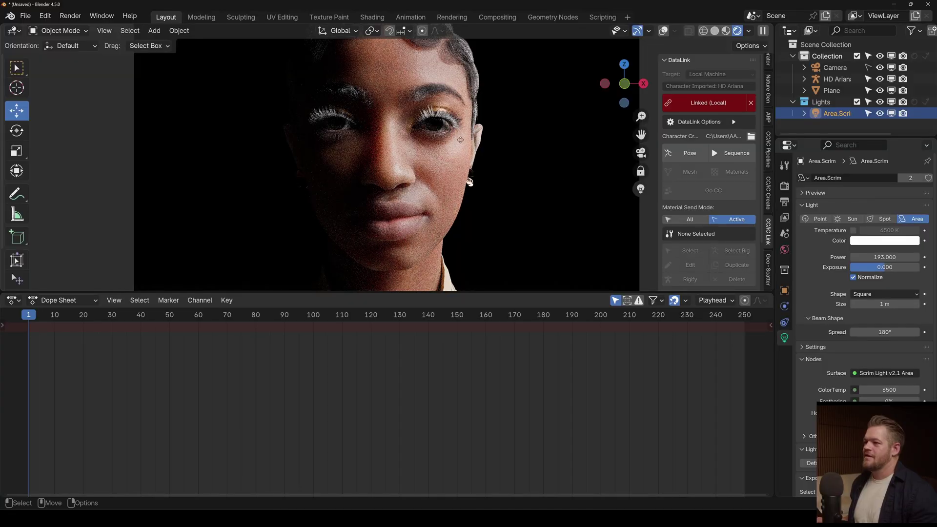
pyautogui.moveTo(449, 294); pyautogui.dragTo(449, 391)
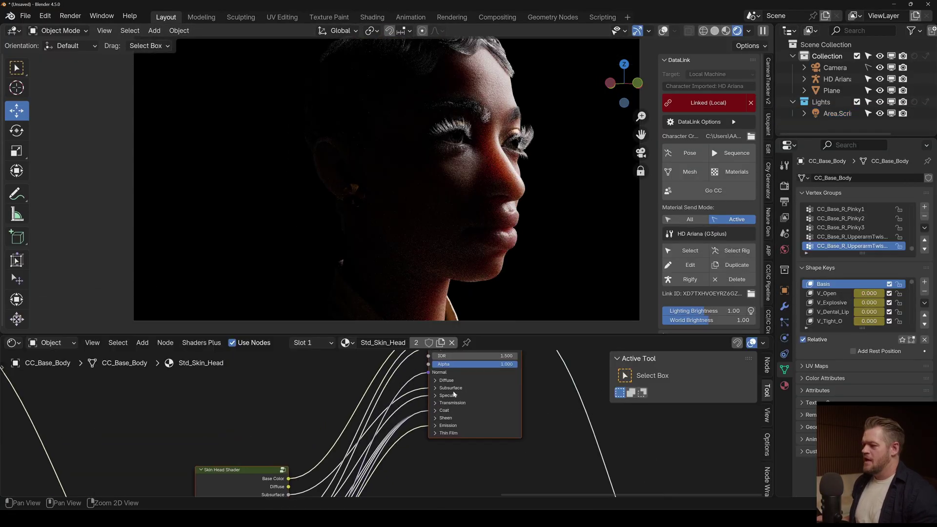
pyautogui.click(436, 388)
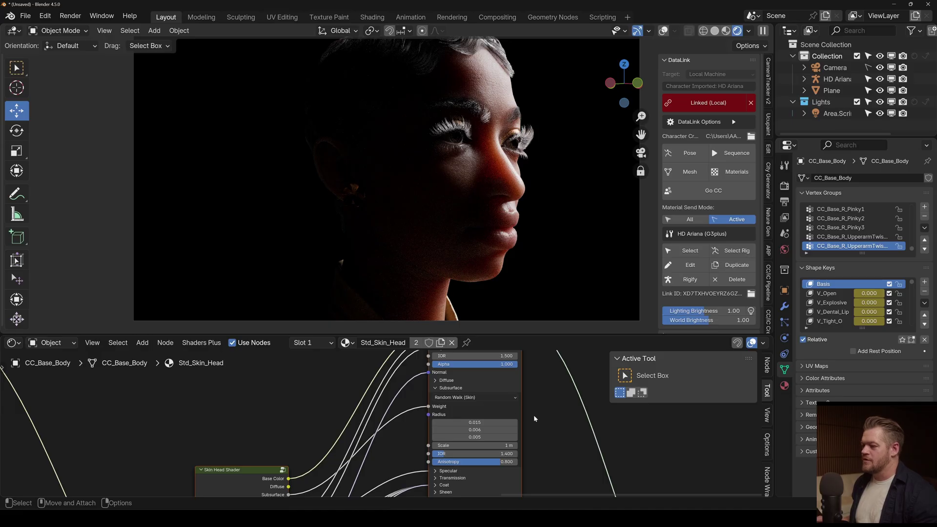
pyautogui.moveTo(521, 335); pyautogui.dragTo(522, 266)
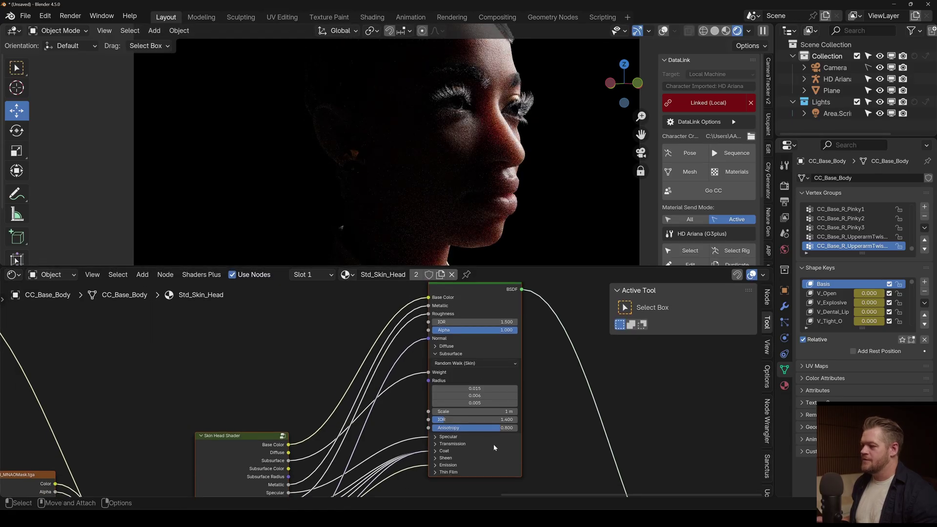
pyautogui.click(471, 411)
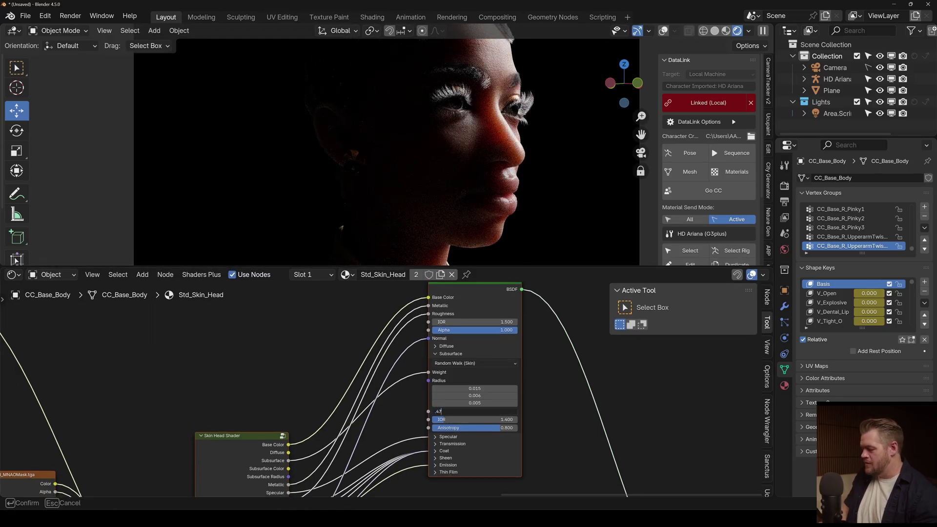
pyautogui.write('.47')
pyautogui.press('Return')
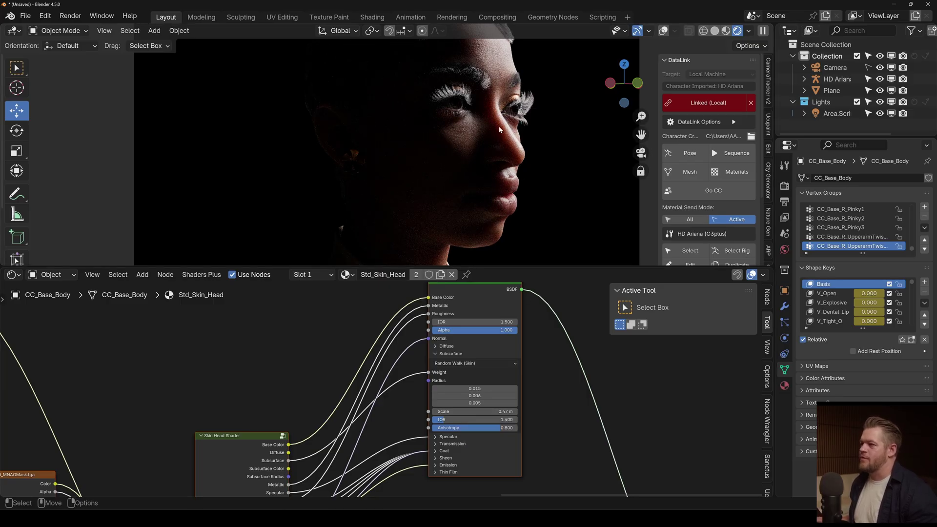
# Set the displacement method of the Std_Skin_Head material to Displacement and Bump.
pyautogui.keyDown('alt'); pyautogui.moveTo(480, 146); pyautogui.dragTo(462, 142); pyautogui.keyUp('alt')
pyautogui.keyDown('alt'); pyautogui.moveTo(463, 141); pyautogui.dragTo(545, 115, button='right'); pyautogui.keyUp('alt')
pyautogui.keyDown('alt'); pyautogui.moveTo(546, 116); pyautogui.dragTo(508, 130, button='middle'); pyautogui.keyUp('alt')
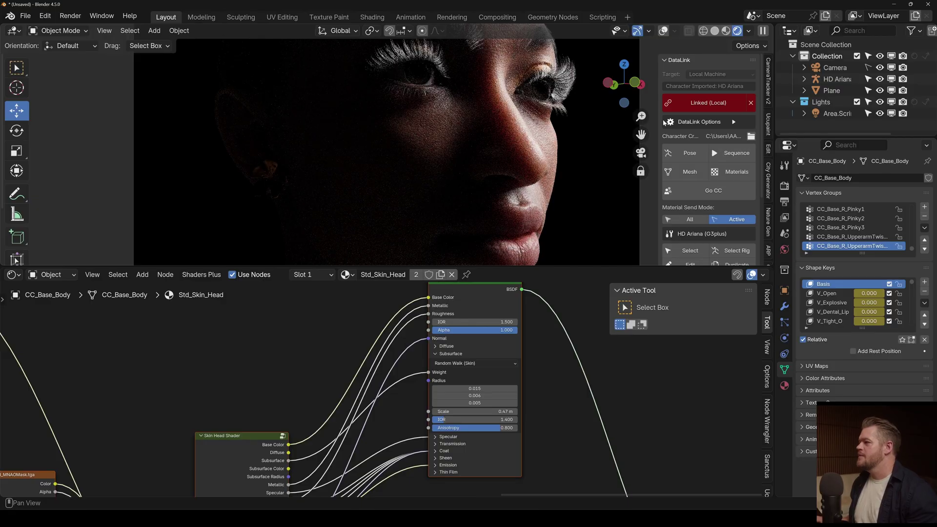
pyautogui.scroll(-3, 540, 121)
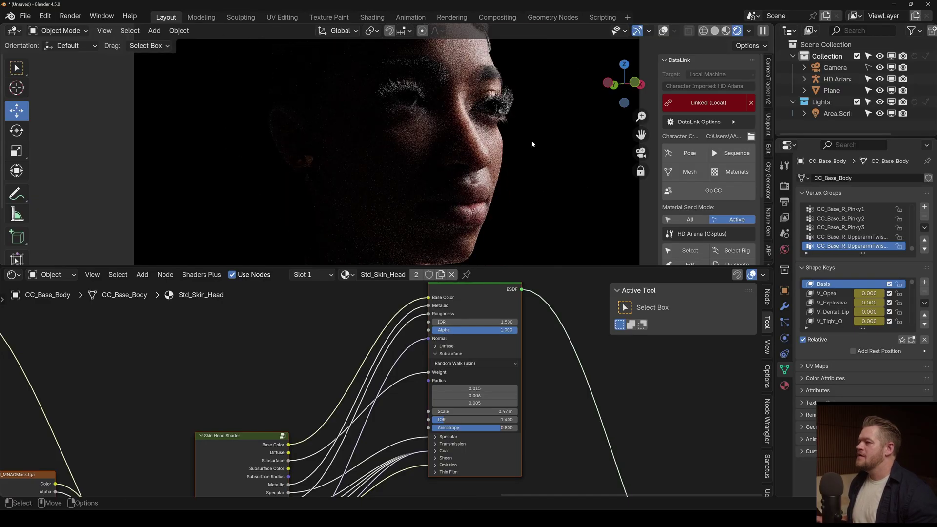
pyautogui.click(767, 375)
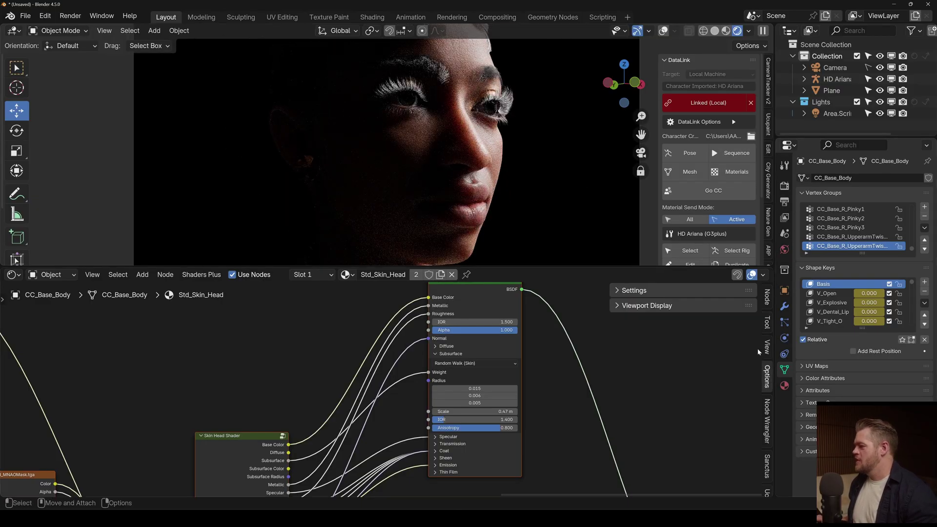
pyautogui.click(635, 290)
pyautogui.click(712, 342)
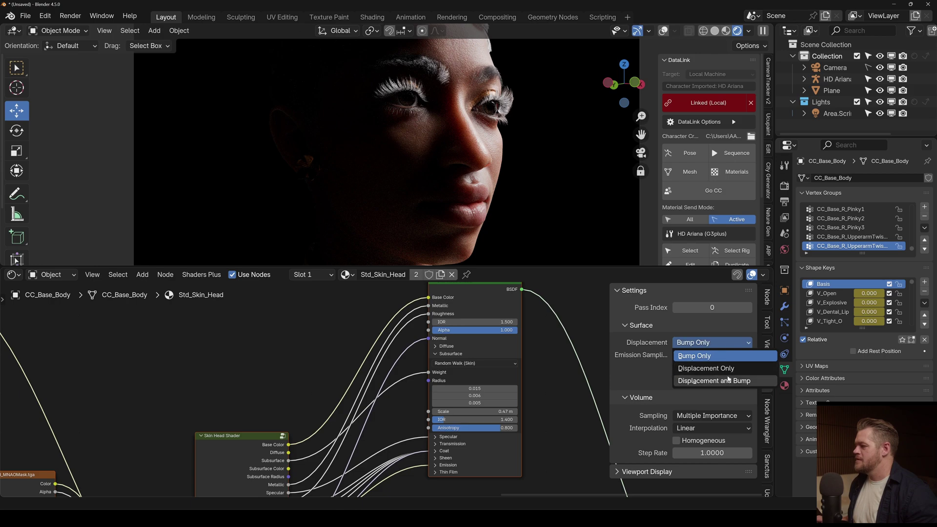
pyautogui.click(706, 380)
# Set AO Strength to 0 on the Skin Head Shader node.
pyautogui.moveTo(492, 80); pyautogui.dragTo(398, 210, button='middle')
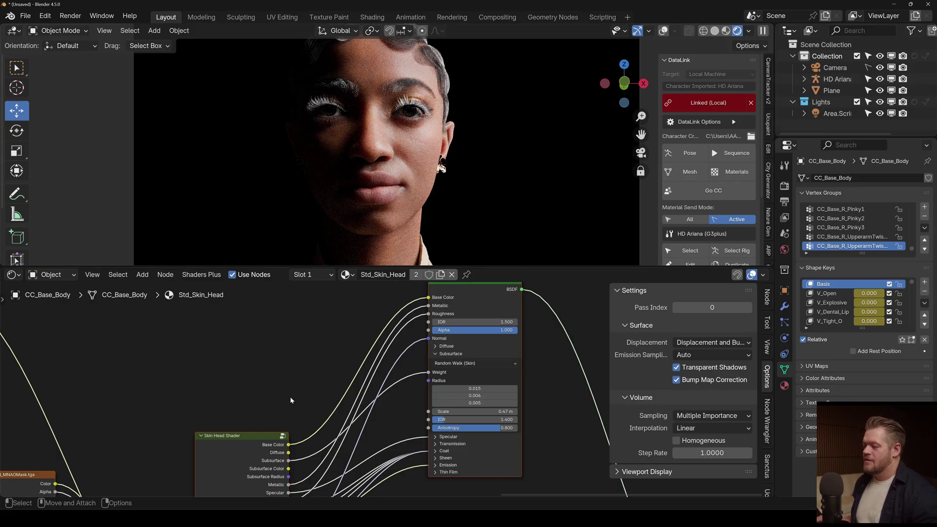
pyautogui.moveTo(288, 397); pyautogui.dragTo(302, 335, button='middle')
pyautogui.moveTo(224, 432); pyautogui.dragTo(289, 341, button='middle')
pyautogui.moveTo(407, 419); pyautogui.dragTo(456, 338, button='middle')
pyautogui.moveTo(447, 386); pyautogui.dragTo(488, 334, button='middle')
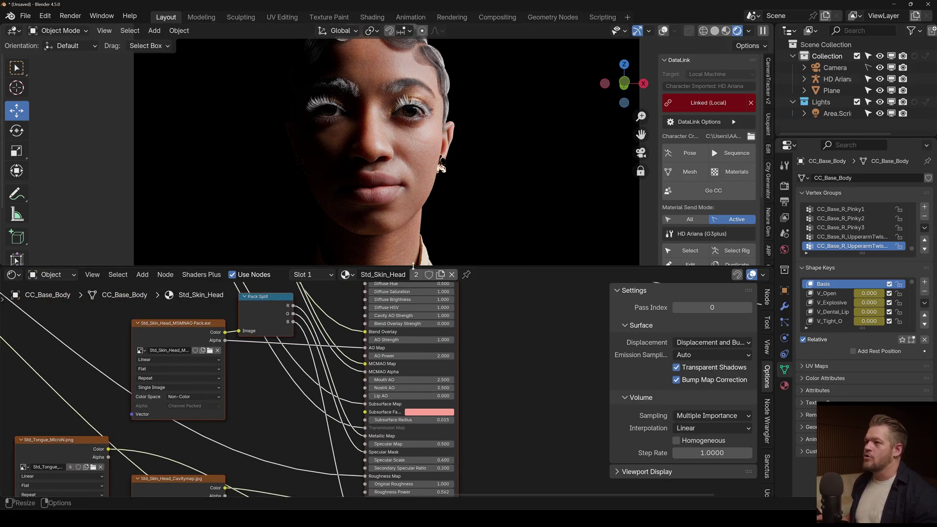
pyautogui.click(430, 342)
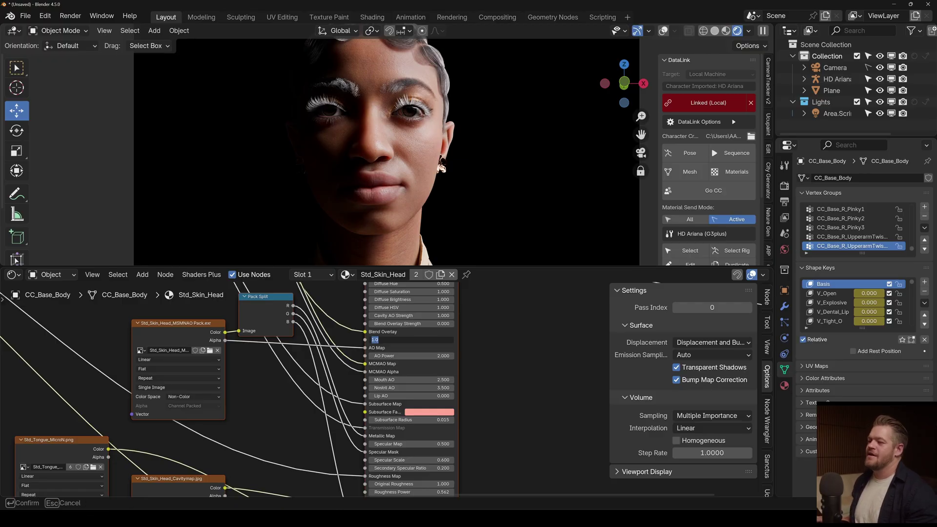
pyautogui.press('Return')
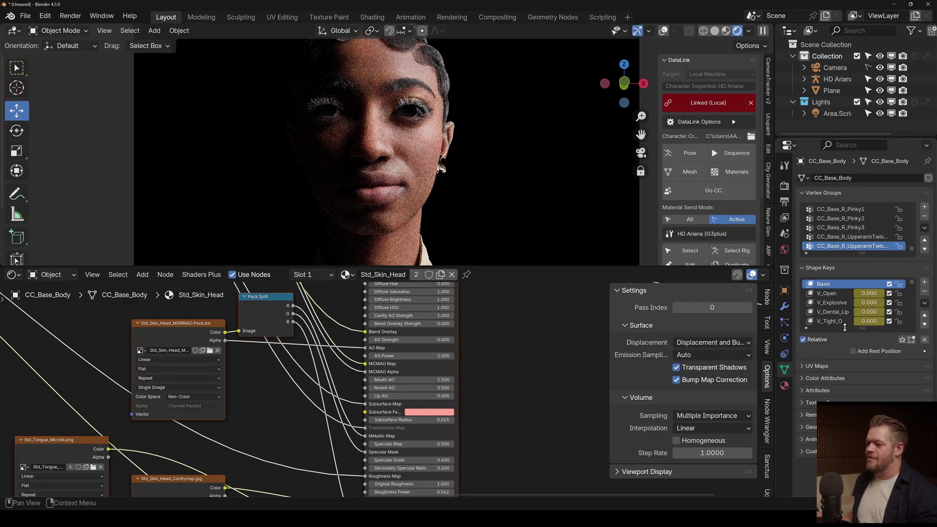
# Set AO Power, Mouth AO, Nostril AO and Lip AO to 0 on the Skin Head Shader node.
pyautogui.click(399, 356)
pyautogui.write('0')
pyautogui.press('Return')
pyautogui.moveTo(410, 380); pyautogui.dragTo(410, 395)
pyautogui.press('Return')
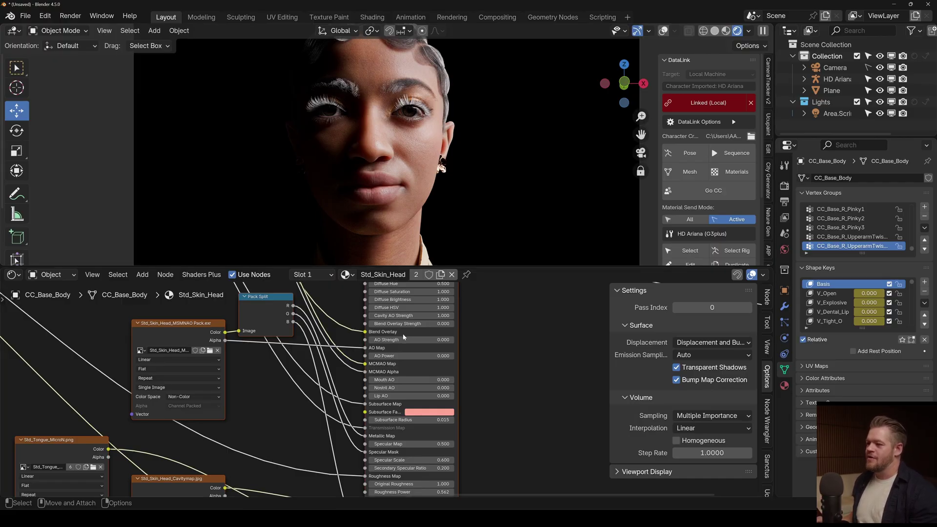
# Set Cavity AO Strength to 0 on the Skin Head Shader node.
pyautogui.click(411, 316)
pyautogui.write('0')
pyautogui.press('Return')
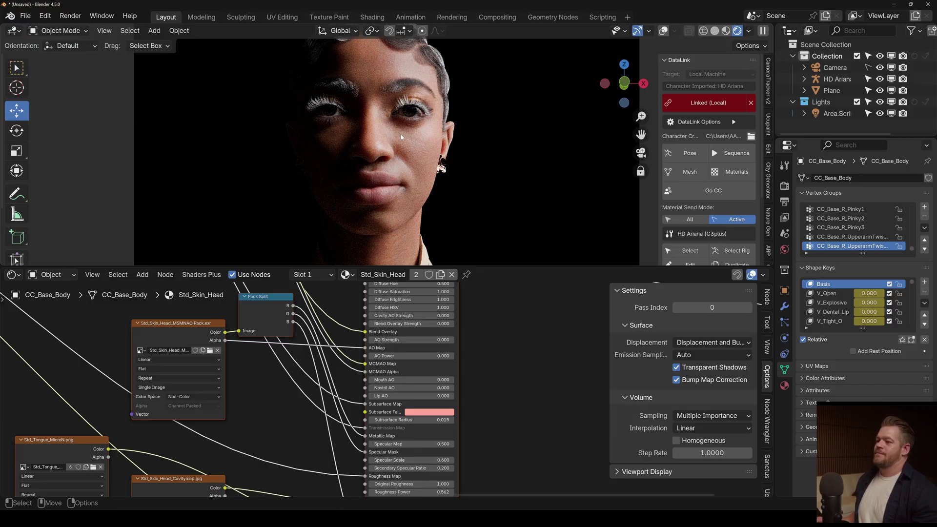
pyautogui.moveTo(387, 109); pyautogui.dragTo(430, 65, button='middle')
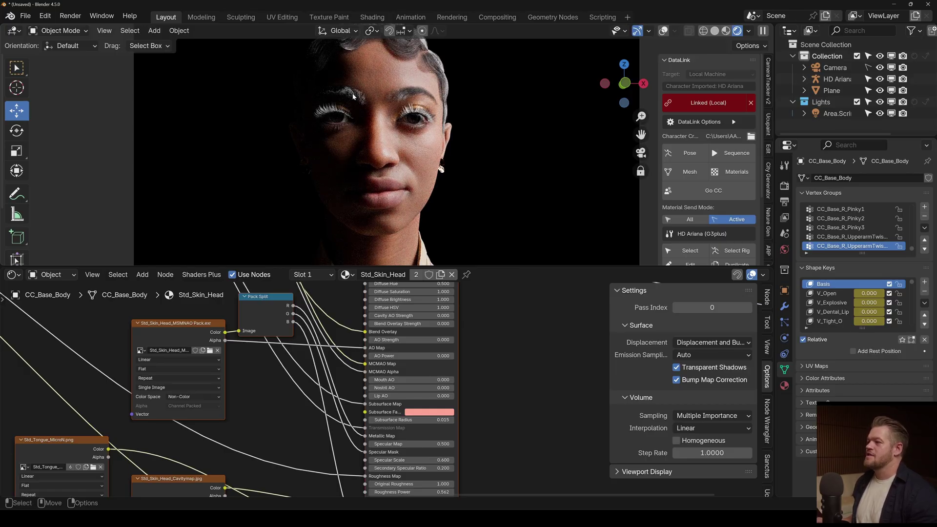
# Set Bump Scale to 1.1 on the Skin Head Shader node.
pyautogui.scroll(-4, 422, 135)
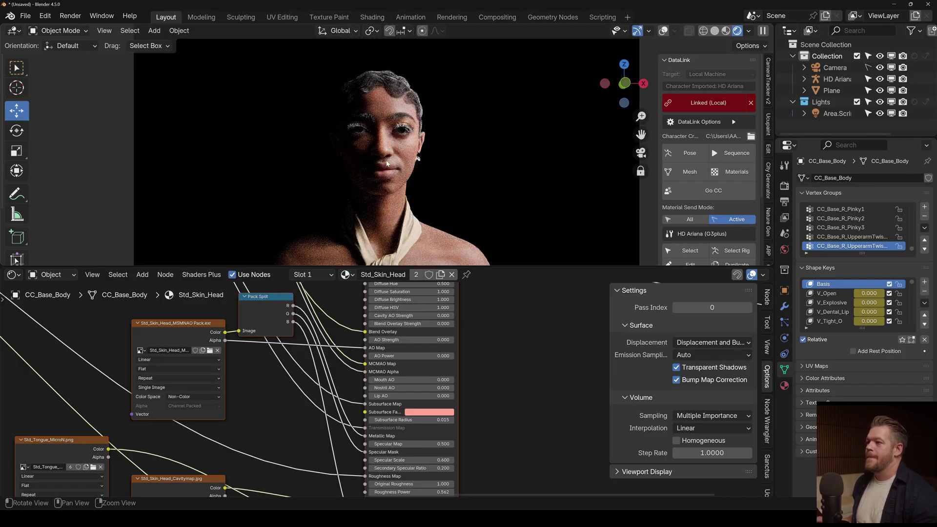
pyautogui.keyDown('ctrl'); pyautogui.moveTo(420, 137); pyautogui.dragTo(387, 95, button='middle'); pyautogui.keyUp('ctrl')
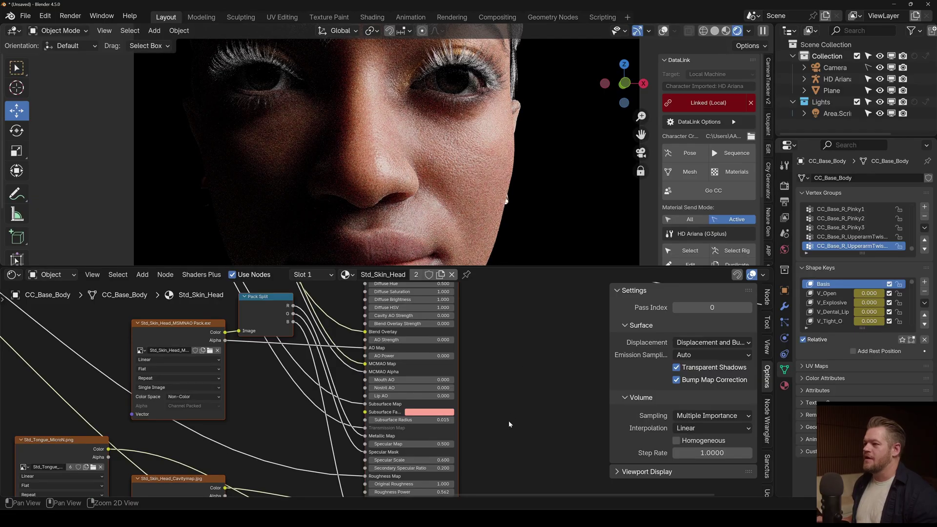
pyautogui.moveTo(492, 481); pyautogui.dragTo(473, 335, button='middle')
pyautogui.moveTo(475, 413); pyautogui.dragTo(480, 356, button='middle')
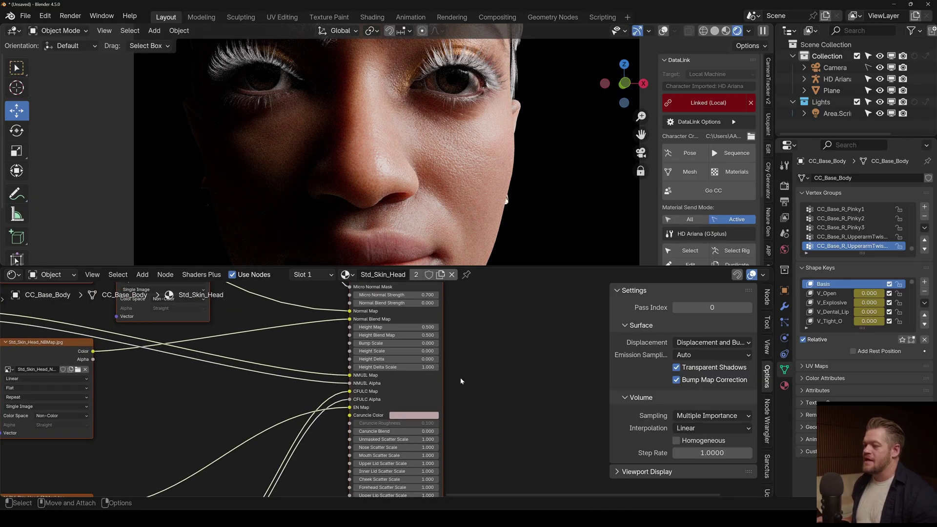
pyautogui.moveTo(413, 343); pyautogui.dragTo(437, 343)
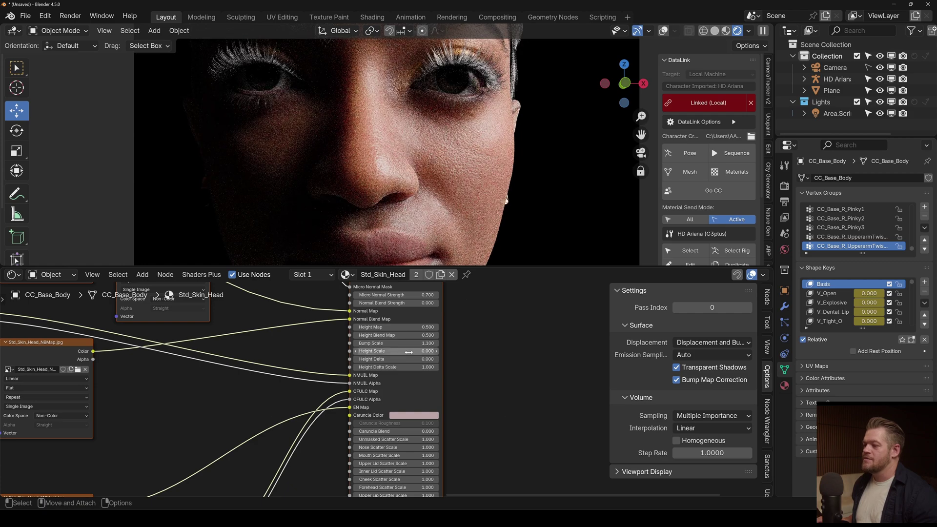
# Set Micro Normal Strength to 1.3 and Original Roughness to 0.71 on the Skin Head Shader node.
pyautogui.moveTo(526, 406); pyautogui.dragTo(486, 417, button='middle')
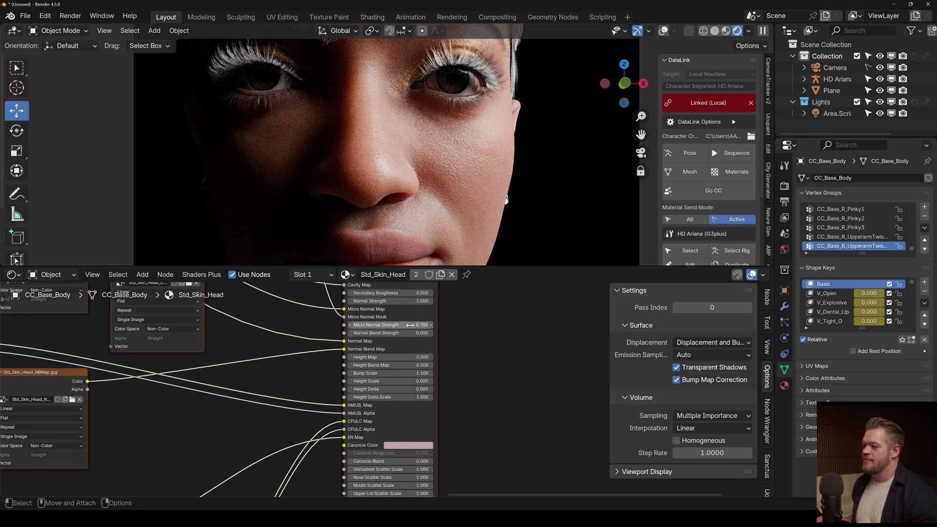
pyautogui.moveTo(412, 325); pyautogui.dragTo(415, 293)
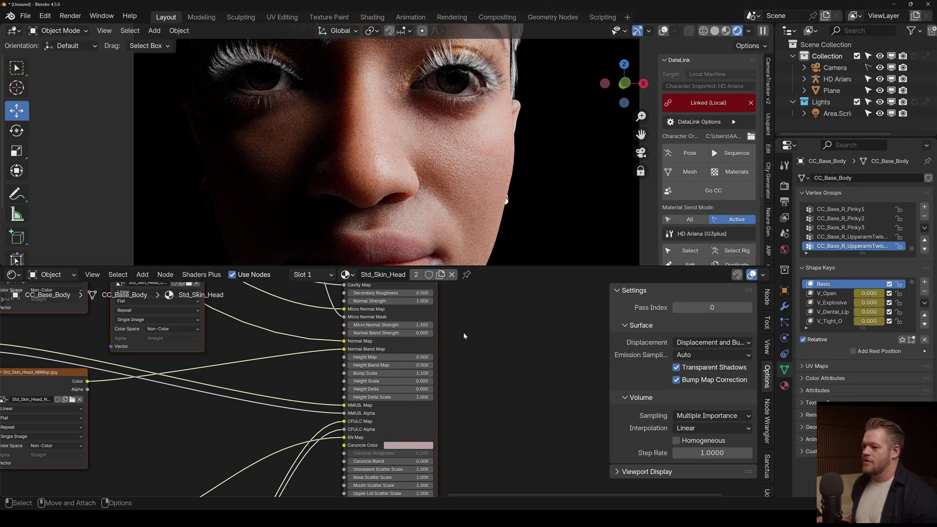
pyautogui.moveTo(461, 331); pyautogui.dragTo(468, 385, button='middle')
pyautogui.moveTo(397, 315); pyautogui.dragTo(406, 314)
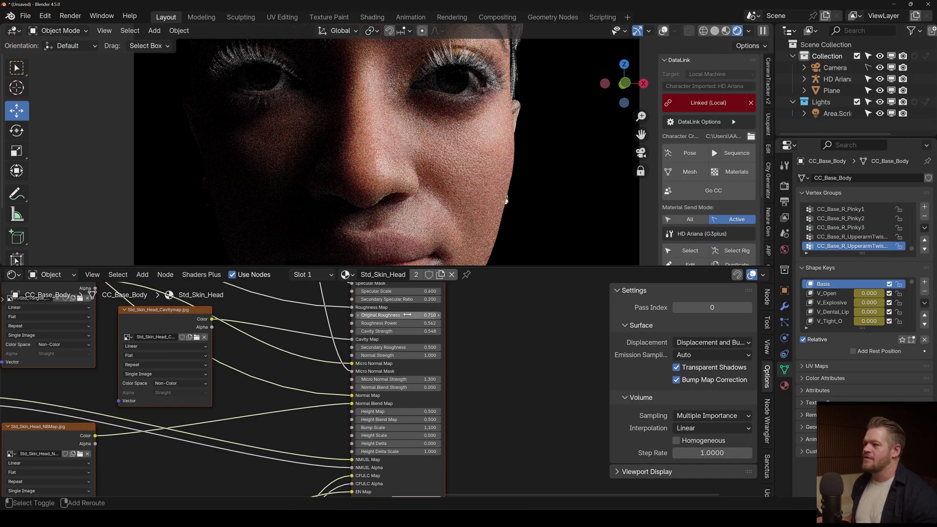
pyautogui.scroll(-2, 448, 197)
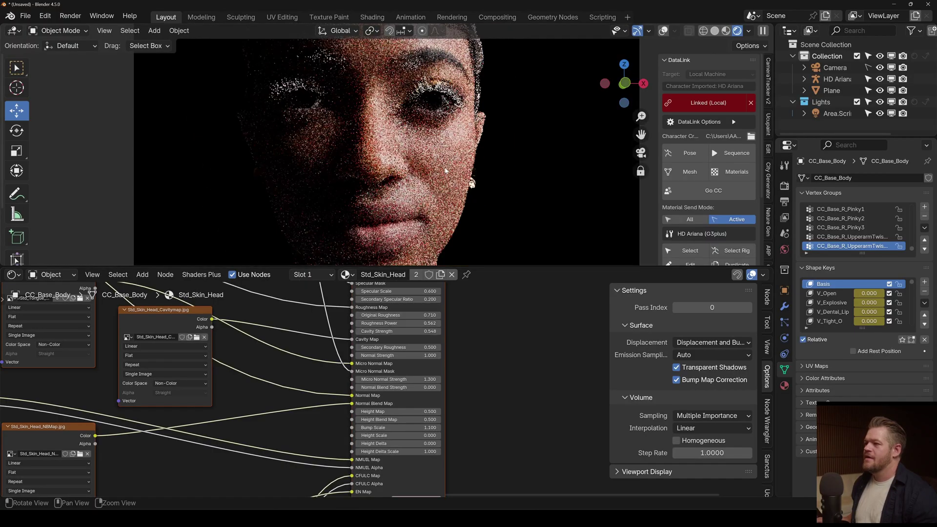
pyautogui.moveTo(419, 205); pyautogui.dragTo(450, 207, button='middle')
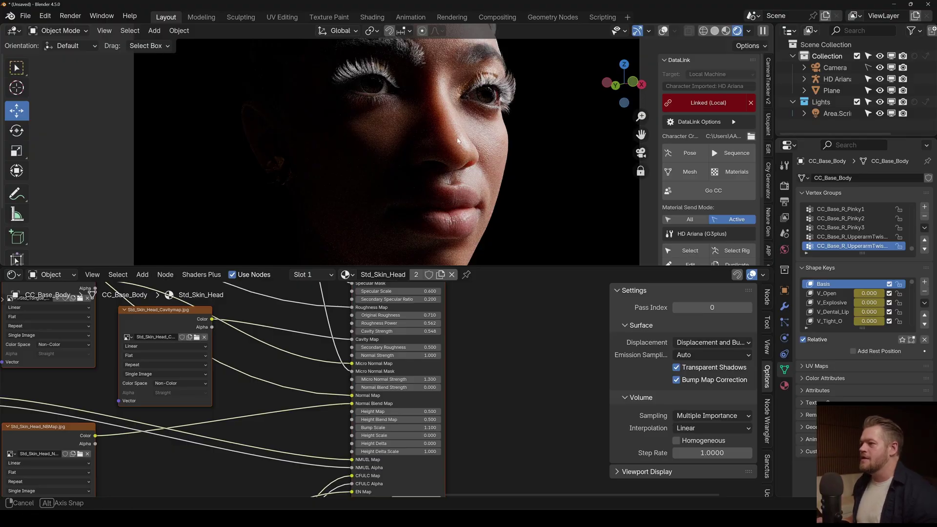
pyautogui.scroll(-3, 459, 147)
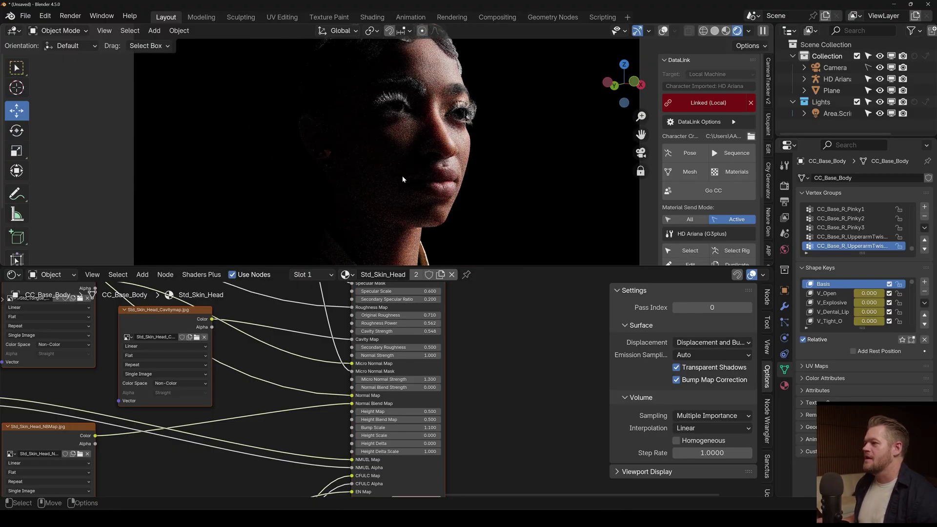
# Set the subsurface Scale of the head material's BSDF node to 0.4 m.
pyautogui.moveTo(523, 345); pyautogui.dragTo(470, 443, button='middle')
pyautogui.moveTo(507, 293)
pyautogui.mouseDown(button='middle')
pyautogui.moveTo(431, 397)
pyautogui.moveTo(396, 481)
pyautogui.mouseUp(button='middle')
pyautogui.moveTo(460, 385); pyautogui.dragTo(397, 477, button='middle')
pyautogui.moveTo(378, 336); pyautogui.dragTo(390, 413, button='middle')
pyautogui.click(430, 397)
pyautogui.write('0.4')
pyautogui.press('Return')
pyautogui.scroll(2, 434, 124)
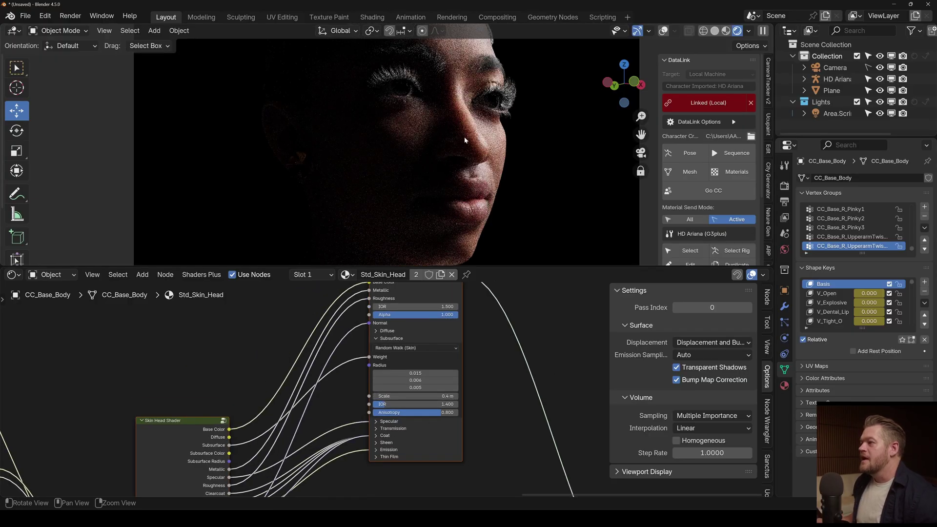
pyautogui.moveTo(434, 123); pyautogui.dragTo(444, 124, button='middle')
# Add an area light aimed at the back of the character's head as a rim light.
pyautogui.scroll(-4, 499, 152)
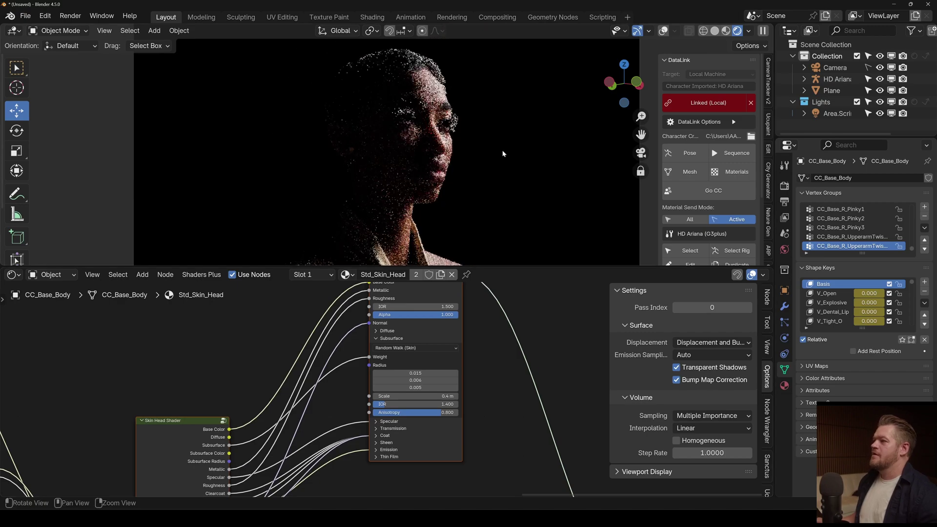
pyautogui.rightClick(329, 83)
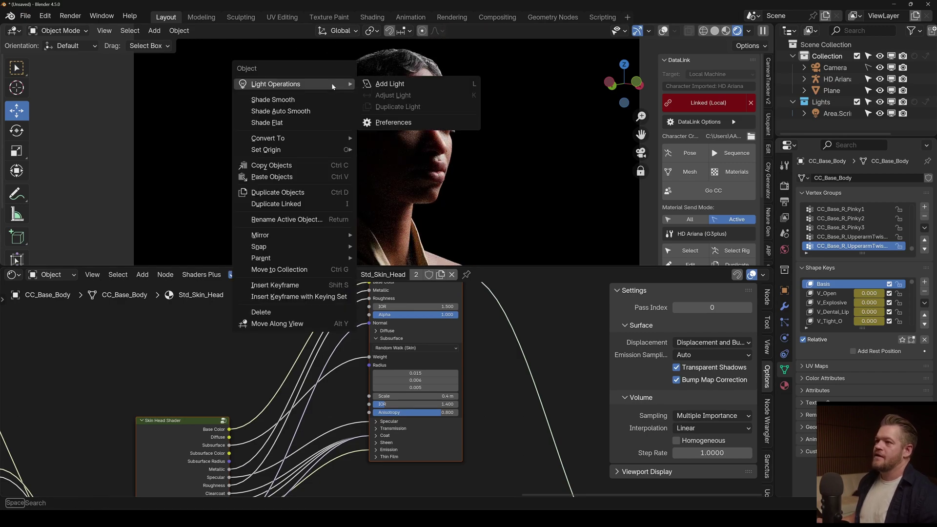
pyautogui.click(387, 83)
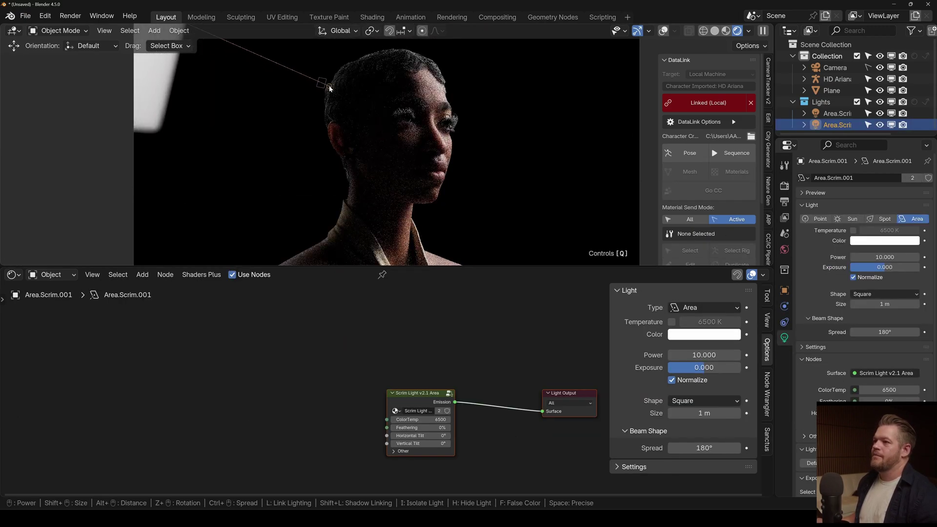
pyautogui.click(329, 84)
# Add another area light aimed at the front of the character's face.
pyautogui.scroll(2, 432, 162)
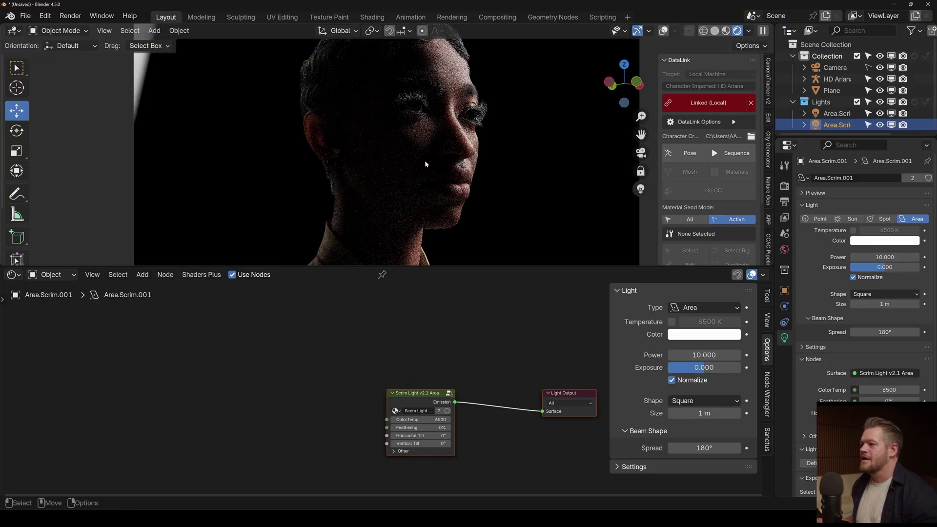
pyautogui.rightClick(444, 154)
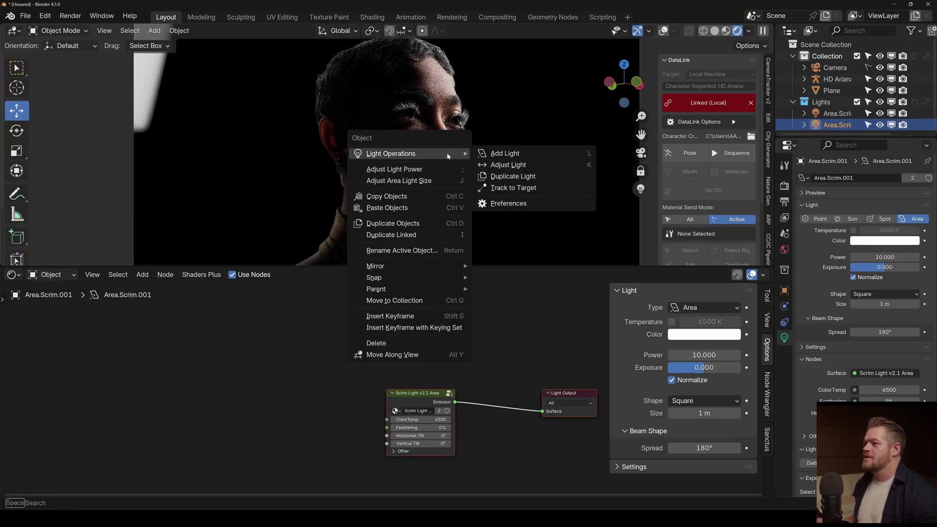
pyautogui.click(481, 154)
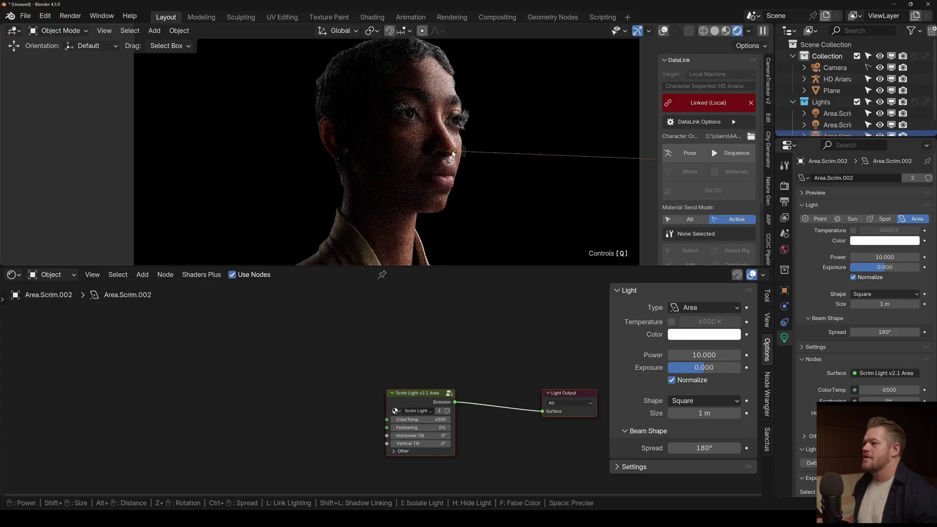
pyautogui.click(453, 154)
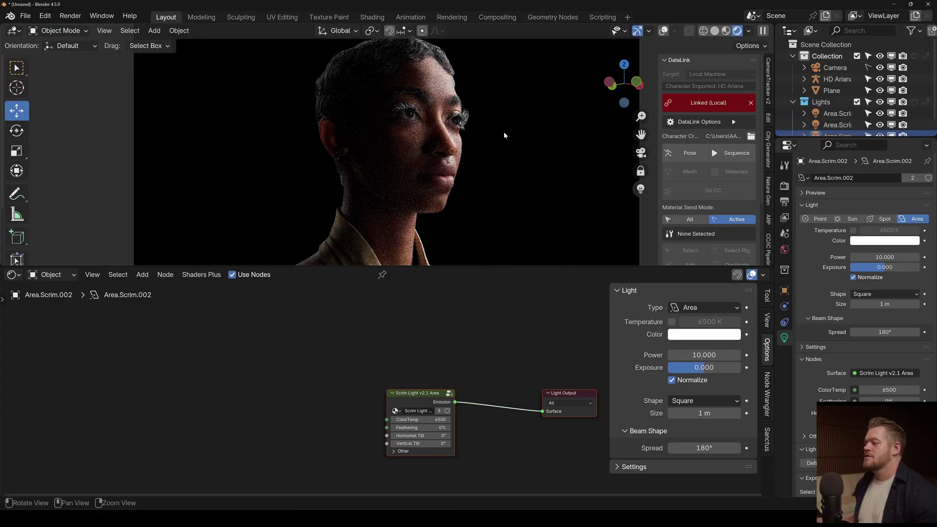
# Reposition the new front area light so that it shines on the chin from below.
pyautogui.scroll(-5, 488, 170)
pyautogui.keyDown('alt'); pyautogui.moveTo(437, 170); pyautogui.dragTo(408, 98, button='right'); pyautogui.keyUp('alt')
pyautogui.press('Tab')
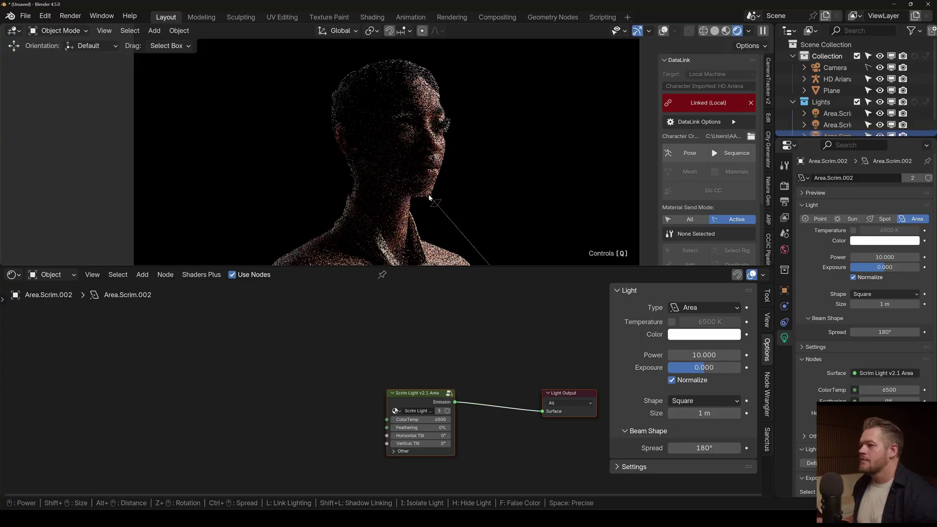
pyautogui.click(430, 195)
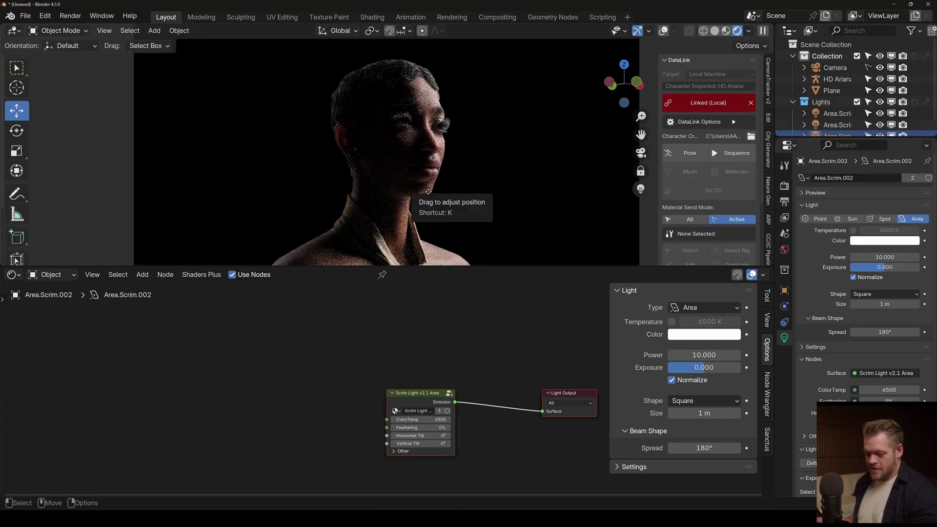
# Raise the front area light's power to 54 and enlarge its size to about 3.51 m.
pyautogui.moveTo(428, 177); pyautogui.dragTo(440, 190)
pyautogui.click(439, 192)
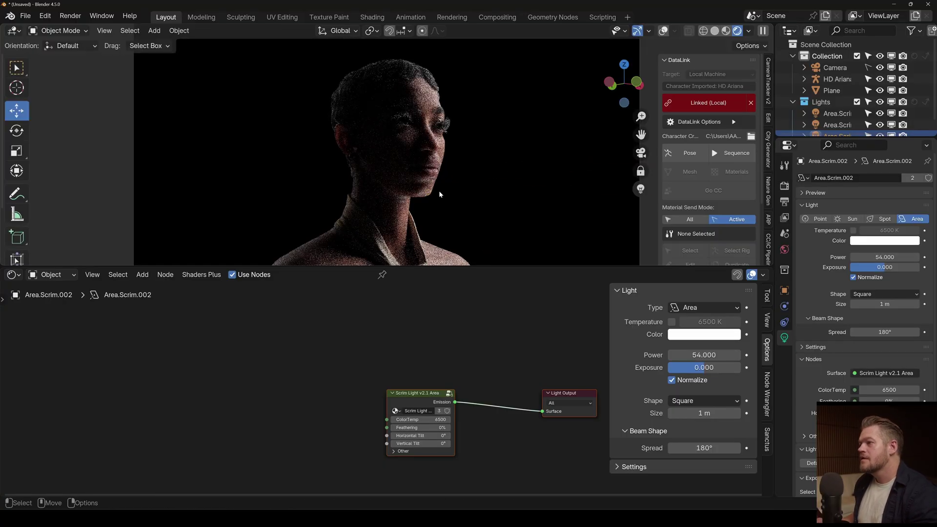
pyautogui.rightClick(439, 191)
pyautogui.click(440, 201)
pyautogui.moveTo(521, 190); pyautogui.dragTo(493, 166)
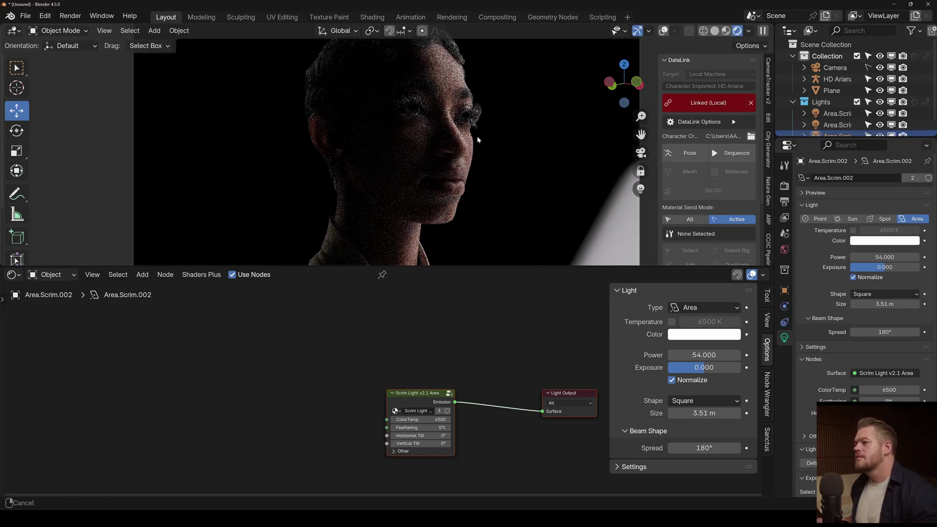
# Enlarge the 3D viewport and select the character's body mesh.
pyautogui.moveTo(488, 267); pyautogui.dragTo(481, 336)
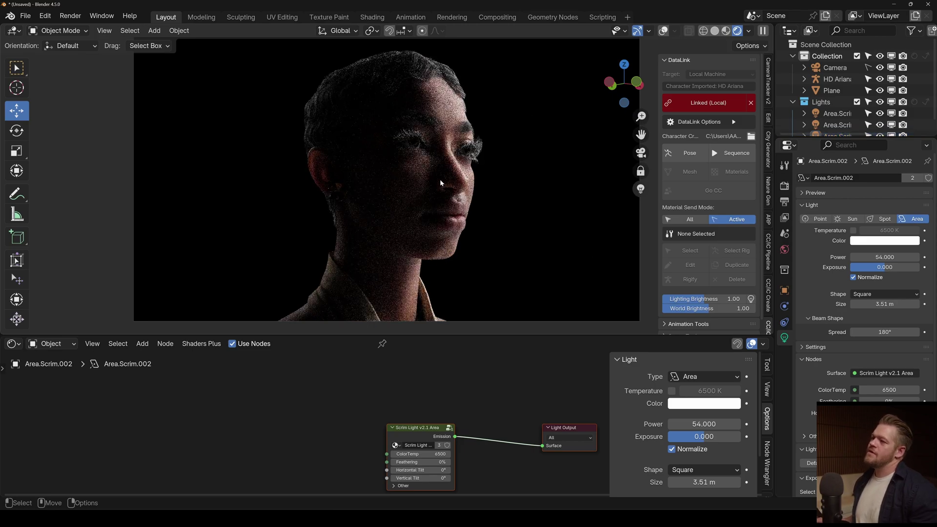
pyautogui.click(390, 184)
pyautogui.moveTo(489, 212); pyautogui.dragTo(512, 178, button='middle')
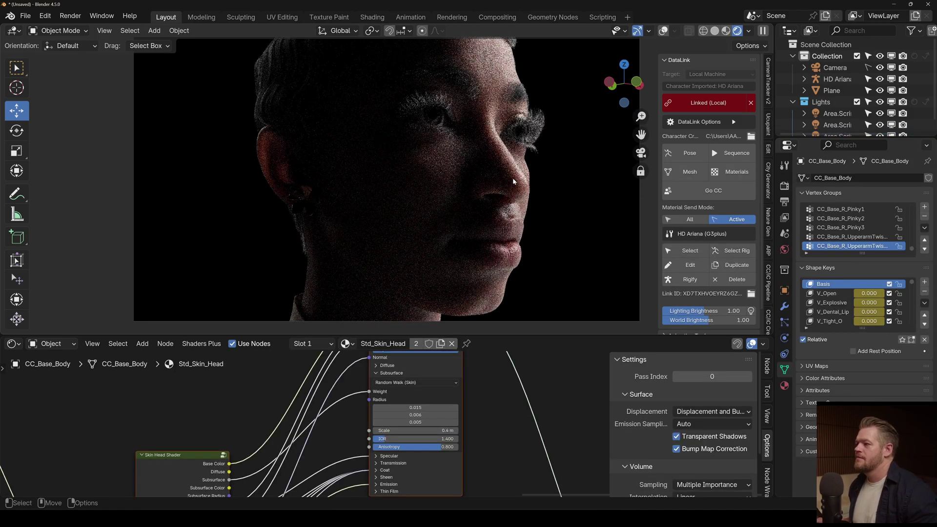
pyautogui.moveTo(535, 216); pyautogui.dragTo(561, 209, button='middle')
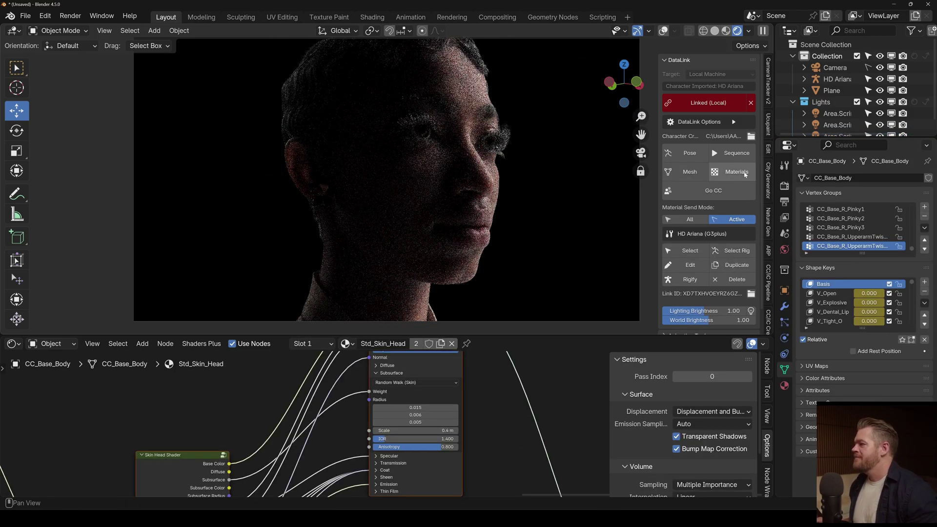
# Set both the viewport and the render samples to 512 in the Cycles sampling settings.
pyautogui.click(785, 186)
pyautogui.click(806, 228)
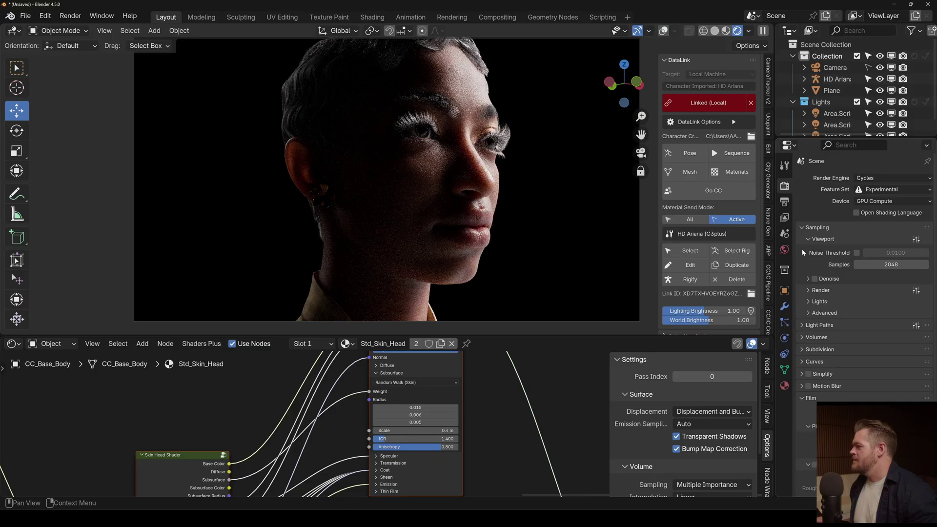
pyautogui.click(893, 264)
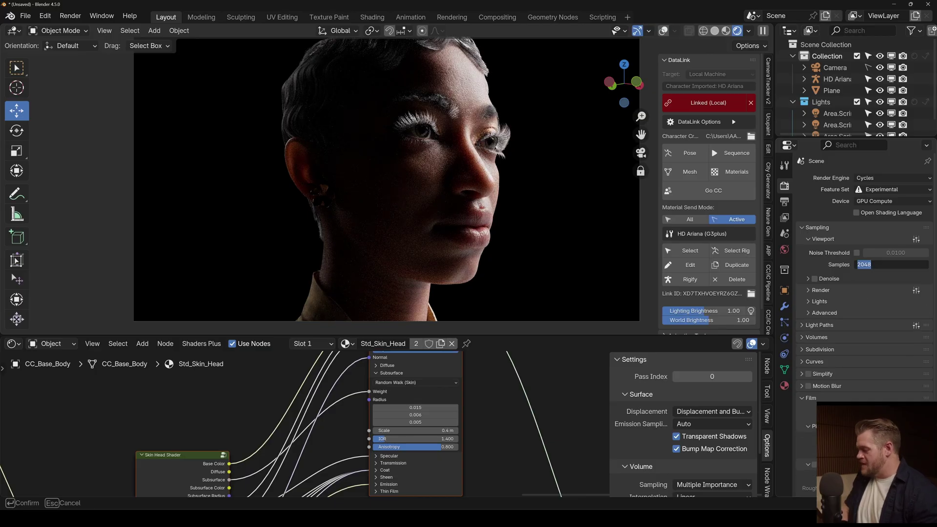
pyautogui.press('Return')
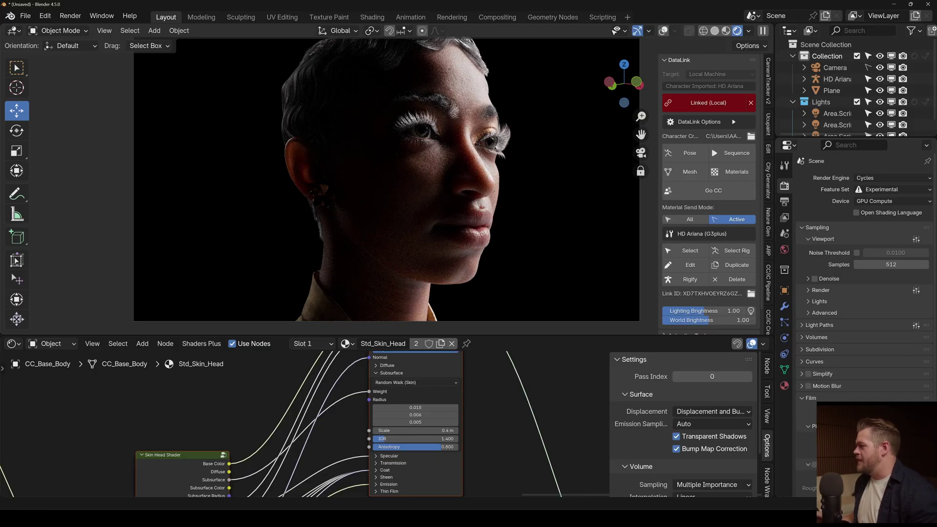
pyautogui.click(830, 291)
pyautogui.click(878, 315)
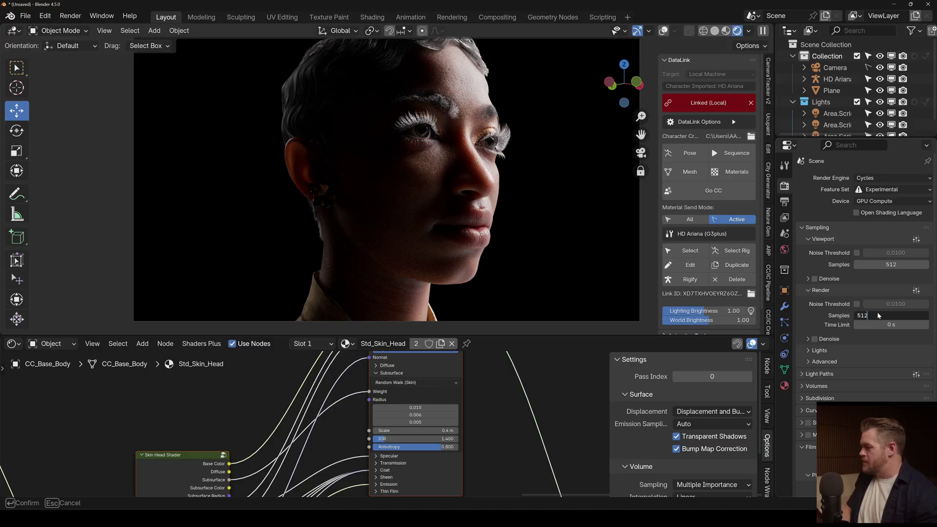
pyautogui.press('Return')
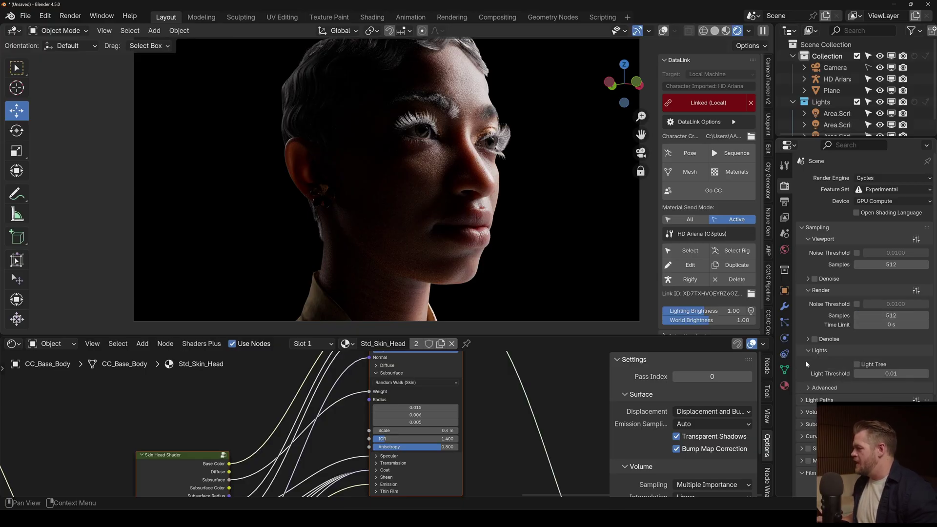
# Set all the Max Bounces values of the Cycles light paths to 32.
pyautogui.click(814, 374)
pyautogui.scroll(-3, 814, 373)
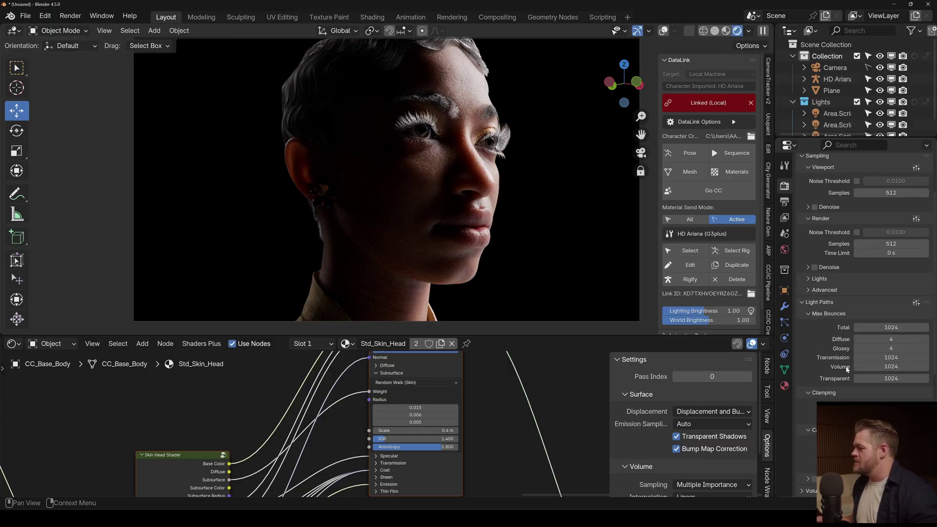
pyautogui.moveTo(906, 328); pyautogui.dragTo(891, 379)
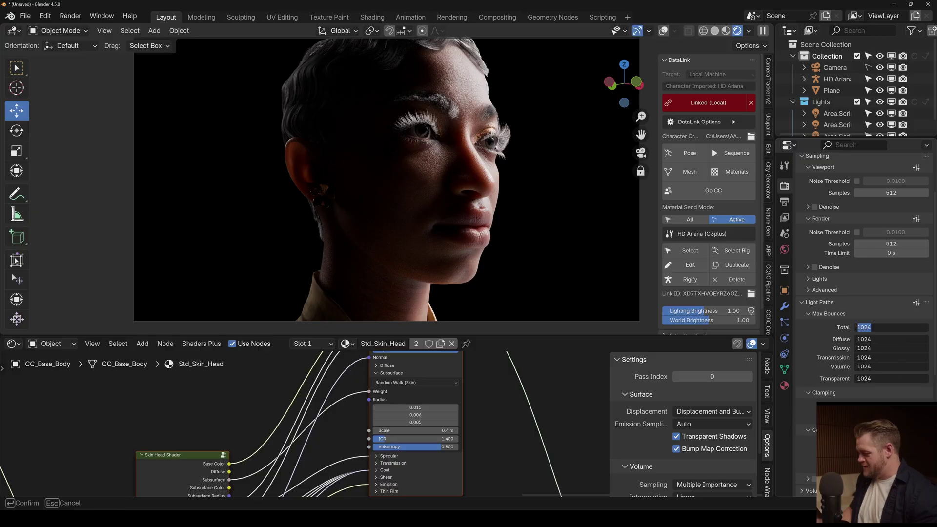
pyautogui.write('32')
pyautogui.press('Return')
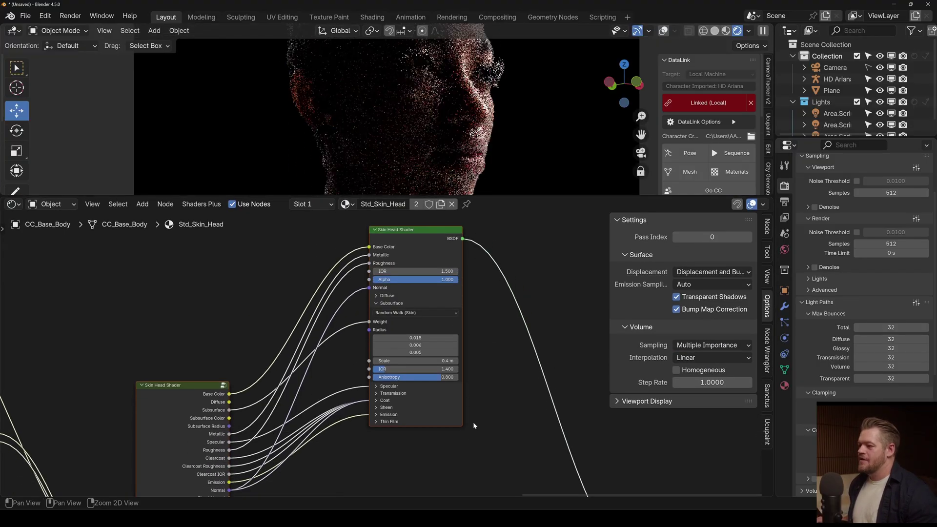
# Examine the scatter scale and roughness modifier parameters of the Skin Head Shader node.
pyautogui.moveTo(472, 421); pyautogui.dragTo(391, 313, button='middle')
pyautogui.moveTo(315, 404); pyautogui.dragTo(360, 259, button='middle')
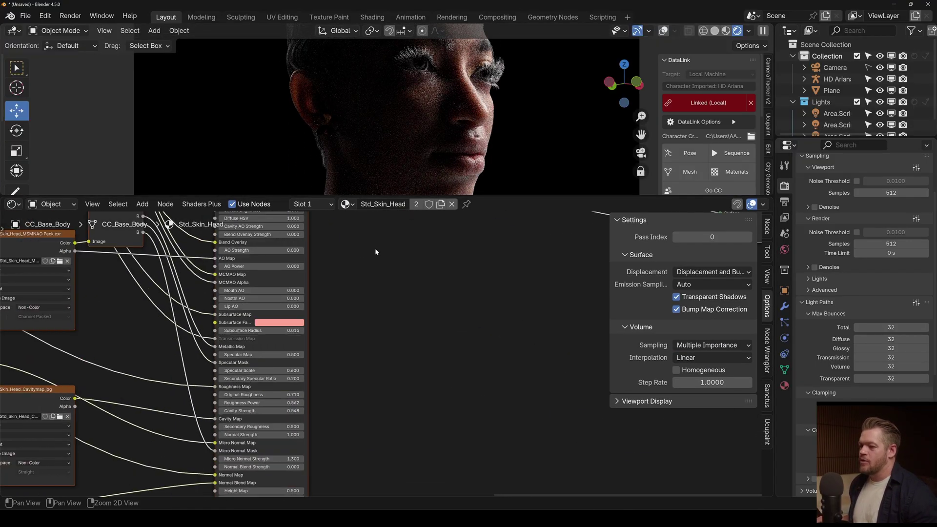
pyautogui.moveTo(363, 395); pyautogui.dragTo(369, 288, button='middle')
pyautogui.moveTo(382, 410); pyautogui.dragTo(397, 301, button='middle')
pyautogui.moveTo(335, 355); pyautogui.dragTo(350, 263, button='middle')
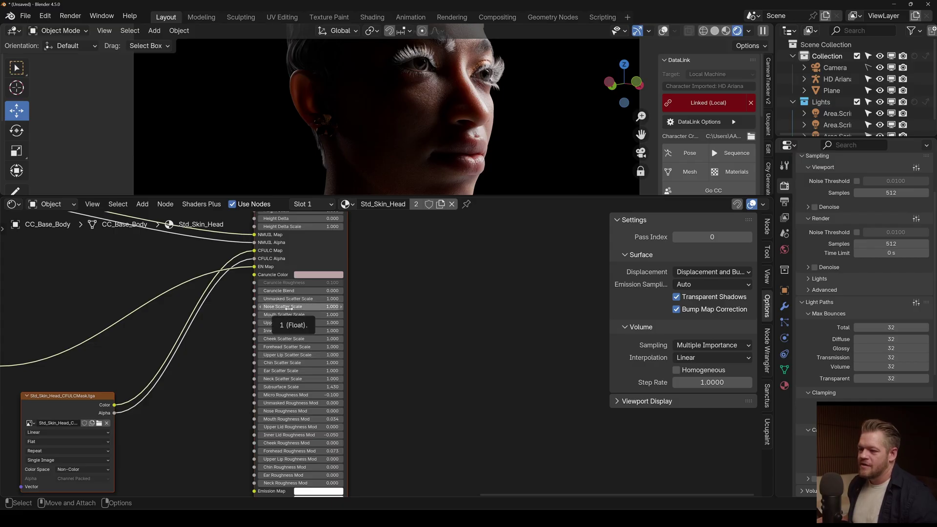
# Try a Nose Scatter Scale of 0.2 on the skin head shader and settle on 0.3.
pyautogui.click(315, 307)
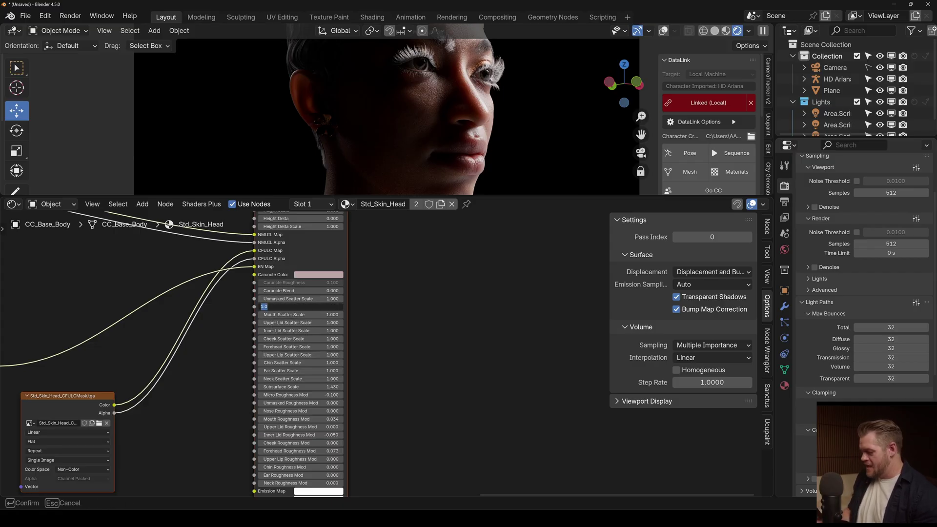
pyautogui.write('.2')
pyautogui.press('Return')
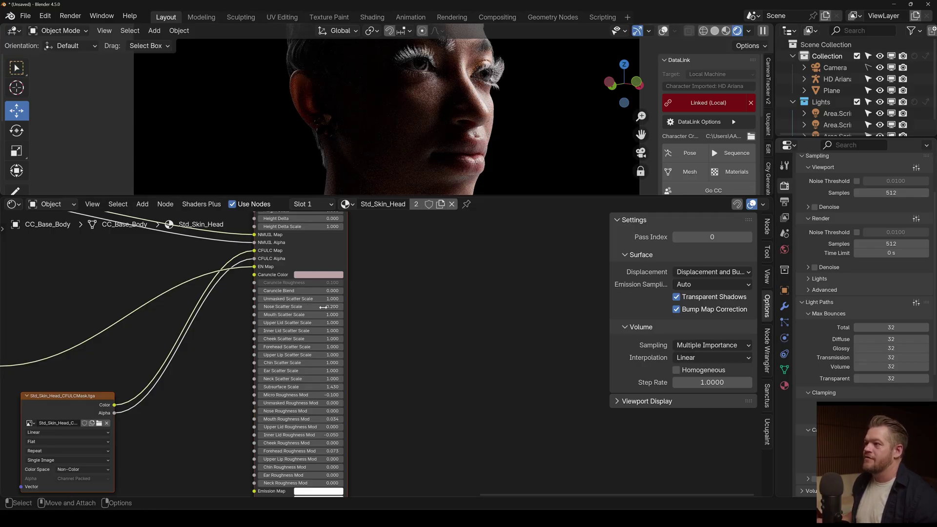
pyautogui.click(297, 307)
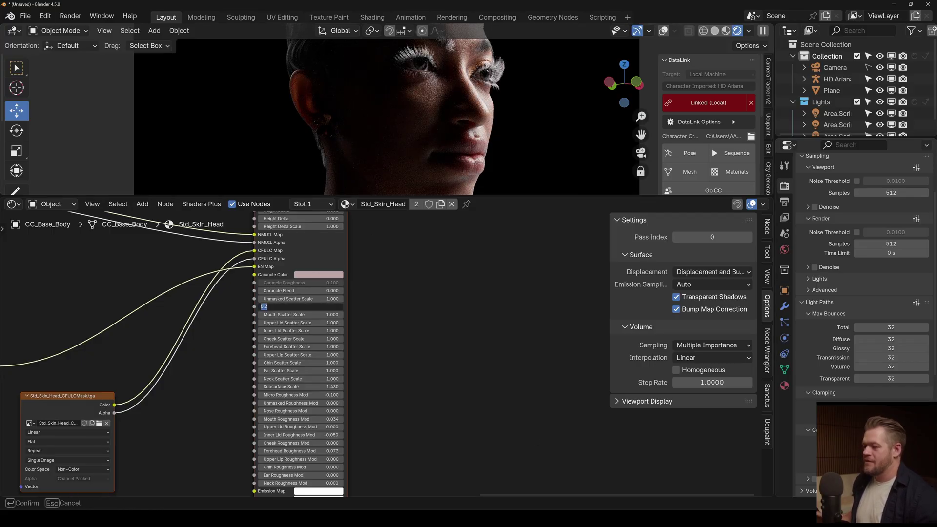
pyautogui.write('.3')
pyautogui.press('Return')
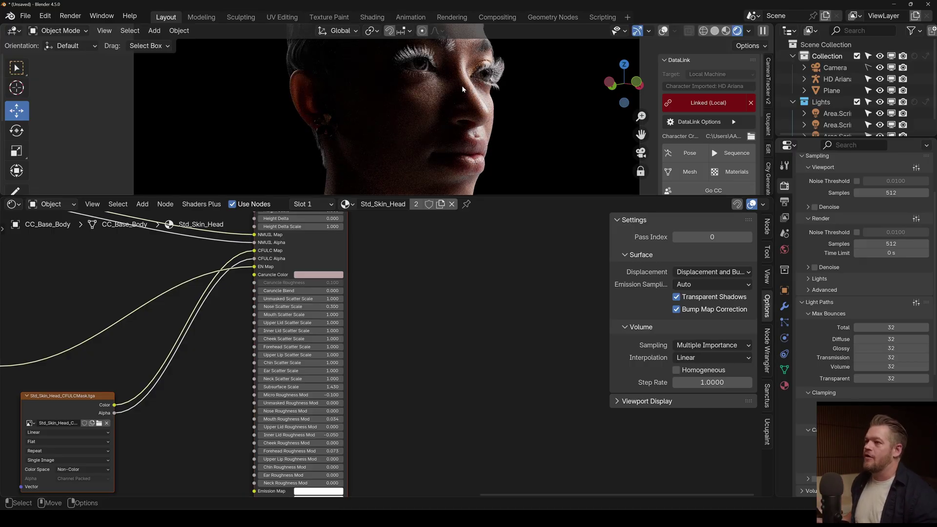
pyautogui.moveTo(468, 85); pyautogui.dragTo(452, 90, button='middle')
pyautogui.moveTo(443, 139); pyautogui.dragTo(401, 149, button='middle')
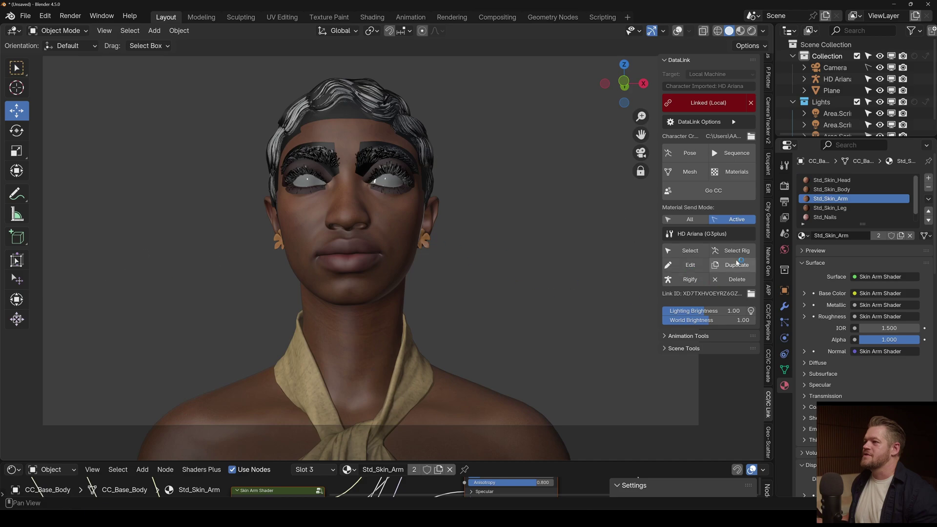
# Generate a Rigify control rig for the HD Ariana character and disconnect the DataLink.
pyautogui.click(690, 279)
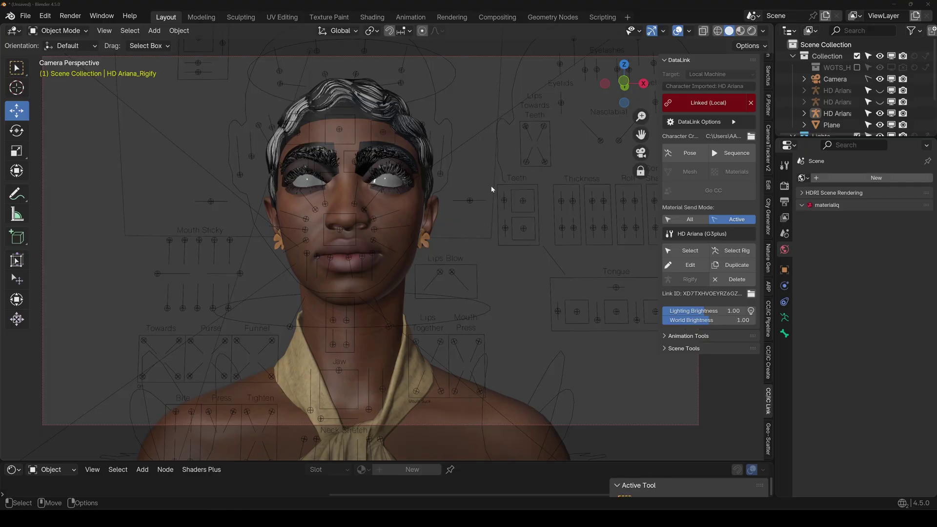
pyautogui.moveTo(484, 151); pyautogui.dragTo(469, 235, button='middle')
pyautogui.keyDown('ctrl'); pyautogui.moveTo(403, 187); pyautogui.dragTo(411, 179, button='middle'); pyautogui.keyUp('ctrl')
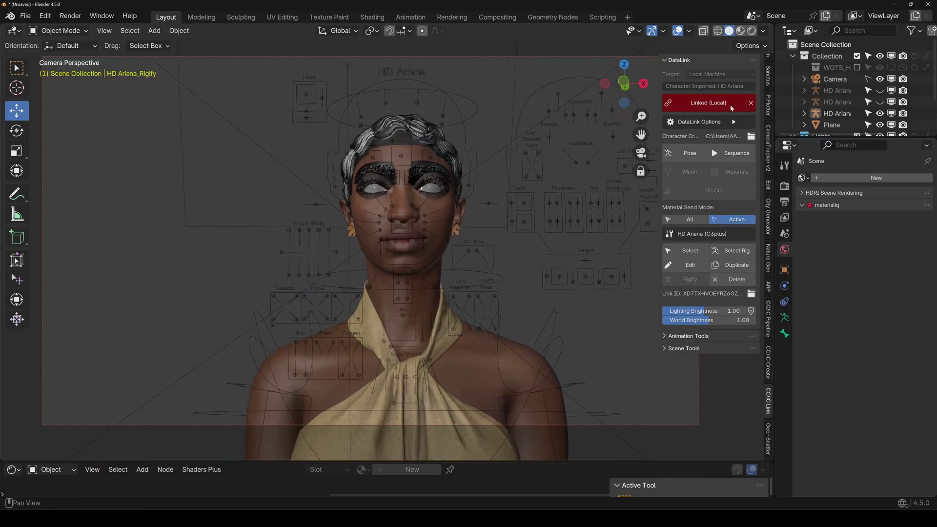
pyautogui.click(751, 104)
# Select the character's Rigify rig and switch it to Pose Mode.
pyautogui.keyDown('ctrl'); pyautogui.moveTo(454, 177); pyautogui.dragTo(431, 123, button='middle'); pyautogui.keyUp('ctrl')
pyautogui.click(433, 117)
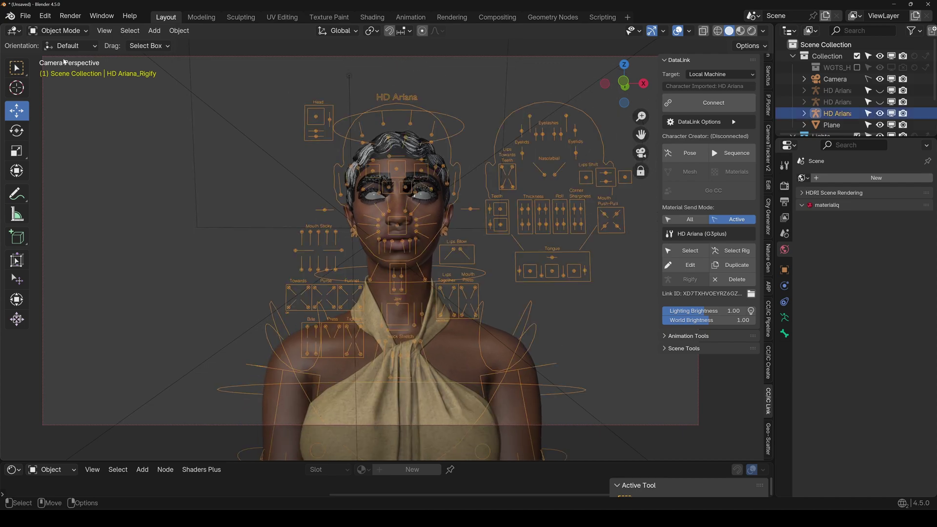
pyautogui.click(73, 30)
pyautogui.click(73, 69)
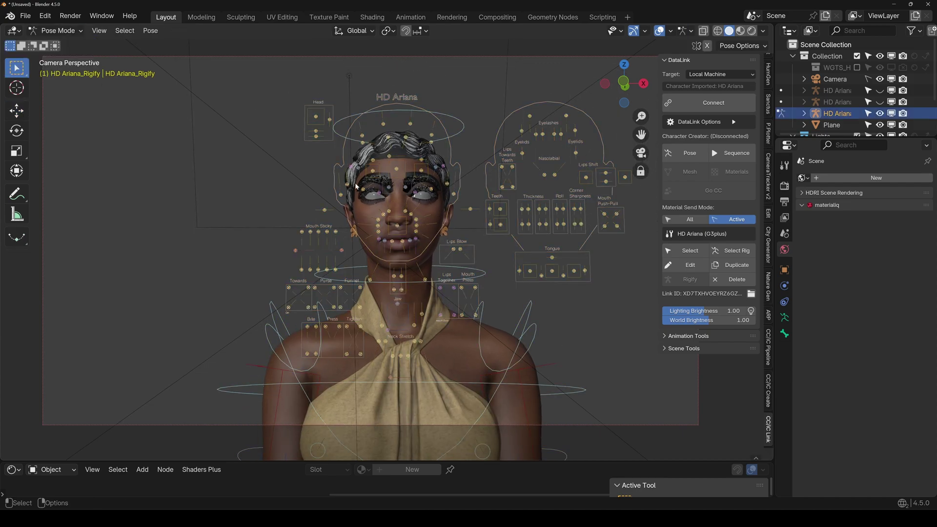
# Raise the CTRL_C_mouth control on the face rig with the Move tool.
pyautogui.keyDown('ctrl'); pyautogui.moveTo(357, 188); pyautogui.dragTo(345, 254, button='middle'); pyautogui.keyUp('ctrl')
pyautogui.click(354, 246)
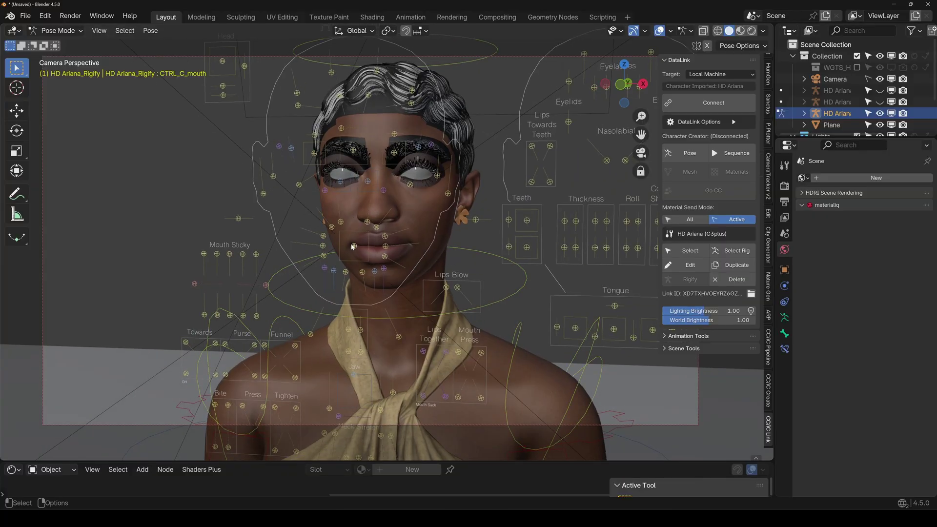
pyautogui.hotkey('shift', 'space')
pyautogui.press('g')
pyautogui.moveTo(353, 248); pyautogui.dragTo(355, 192)
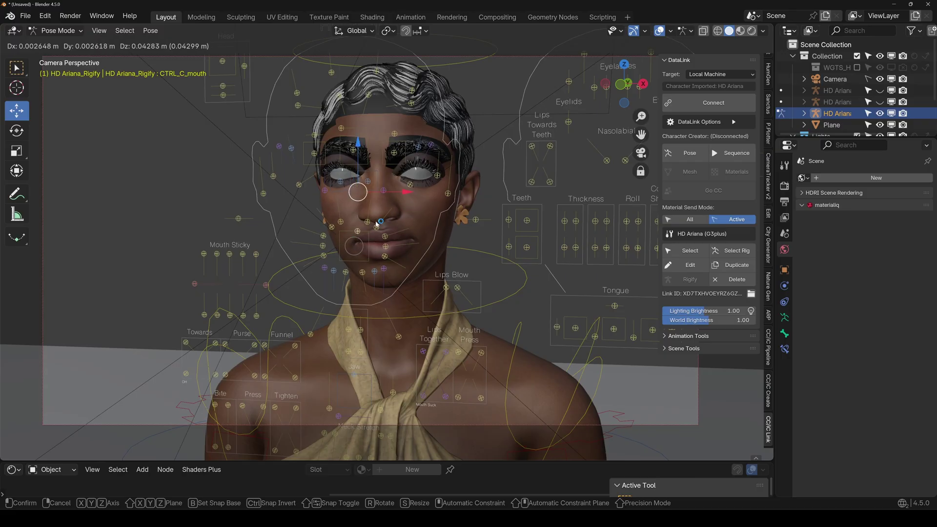
# Raise the right upper lip and the right side of the nose with their face controls to form a snarl.
pyautogui.scroll(2, 380, 230)
pyautogui.moveTo(349, 236); pyautogui.dragTo(325, 197)
pyautogui.click(330, 213)
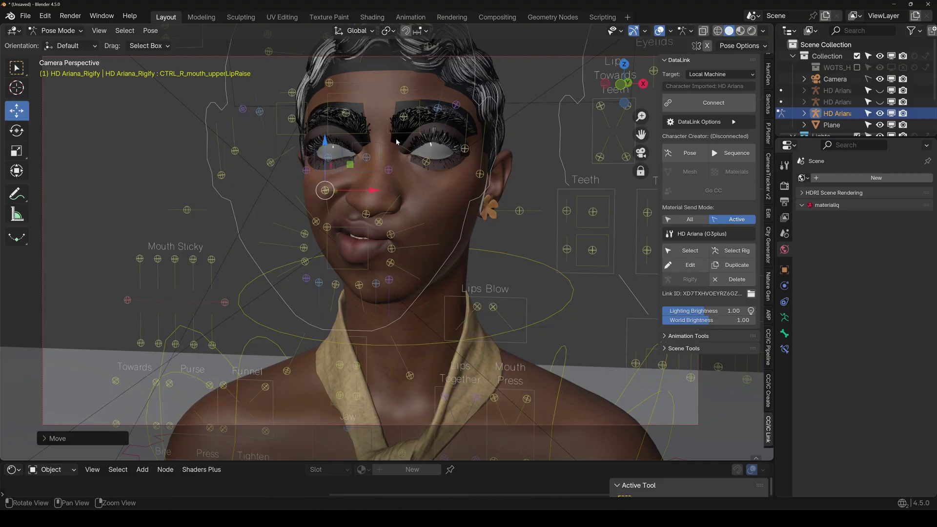
pyautogui.moveTo(366, 161); pyautogui.dragTo(320, 122)
pyautogui.scroll(-1, 331, 161)
pyautogui.moveTo(337, 186); pyautogui.dragTo(378, 233, button='middle')
pyautogui.scroll(2, 410, 206)
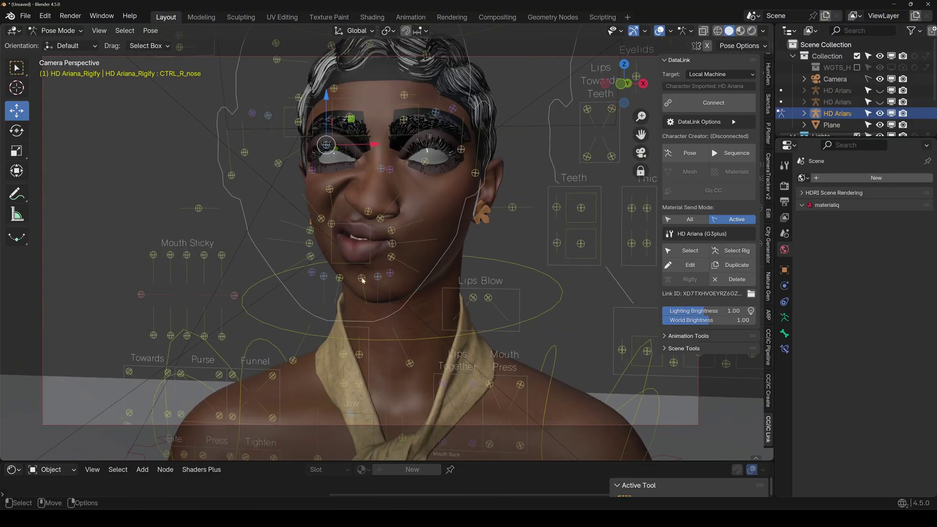
# Shift the jaw sideways with the CTRL_C_jaw control.
pyautogui.keyDown('alt'); pyautogui.moveTo(421, 375); pyautogui.dragTo(420, 292, button='middle'); pyautogui.keyUp('alt')
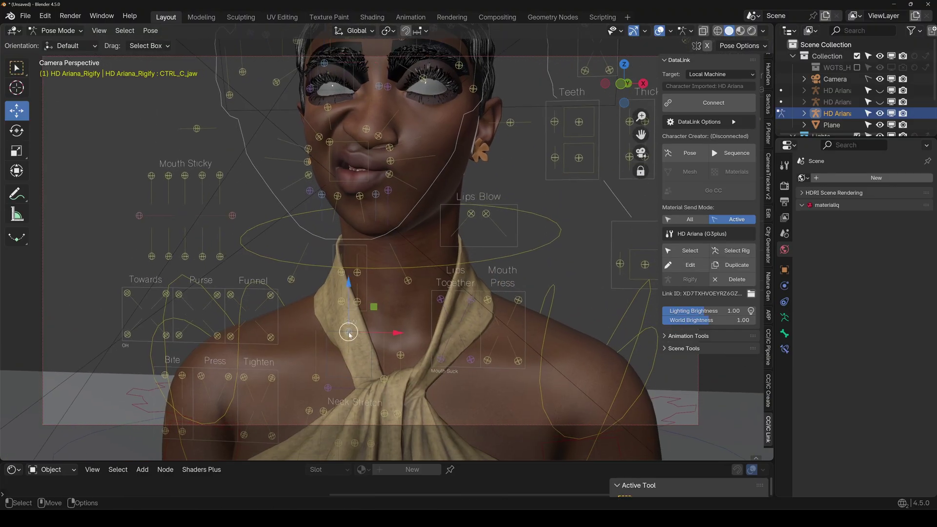
pyautogui.press('g')
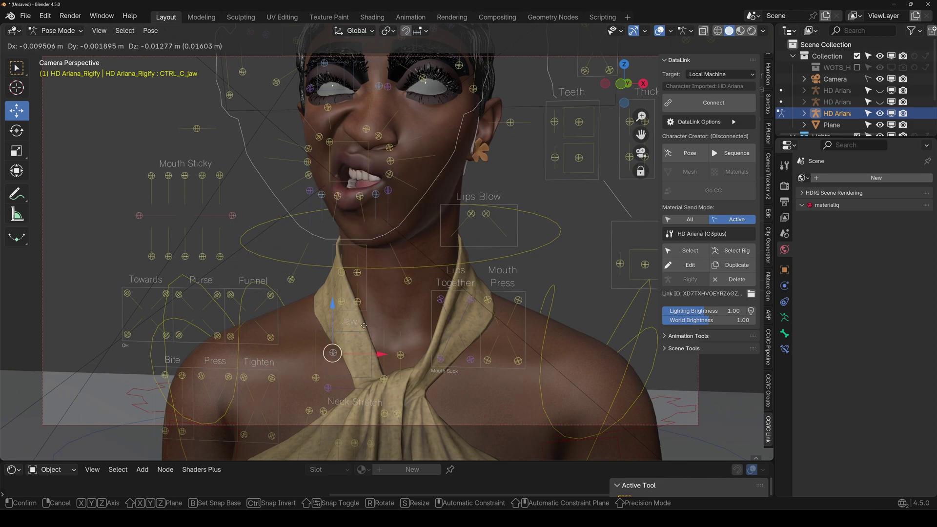
pyautogui.click(339, 305)
pyautogui.keyDown('shift'); pyautogui.moveTo(390, 255); pyautogui.dragTo(360, 362, button='middle'); pyautogui.keyUp('shift')
pyautogui.press('g')
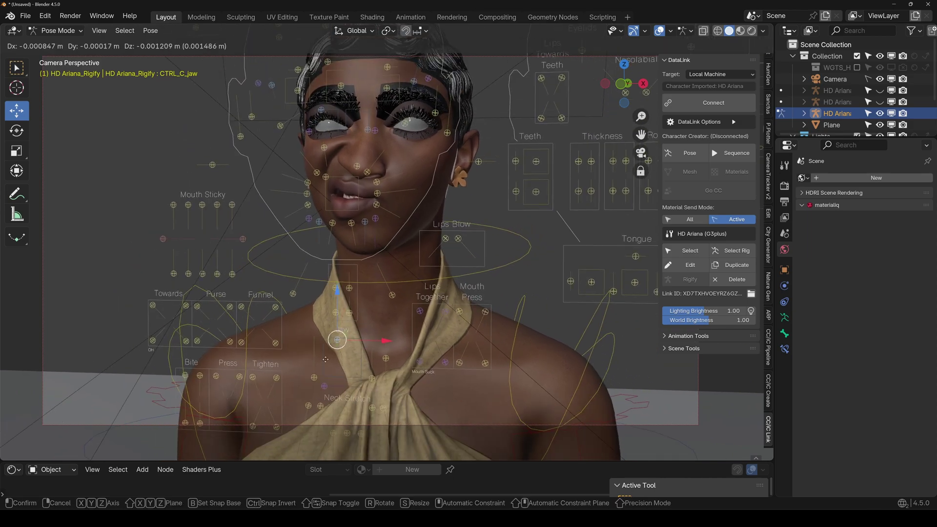
pyautogui.moveTo(331, 372); pyautogui.dragTo(306, 336)
pyautogui.click(330, 353)
pyautogui.keyDown('shift'); pyautogui.moveTo(403, 147); pyautogui.dragTo(401, 222, button='middle'); pyautogui.keyUp('shift')
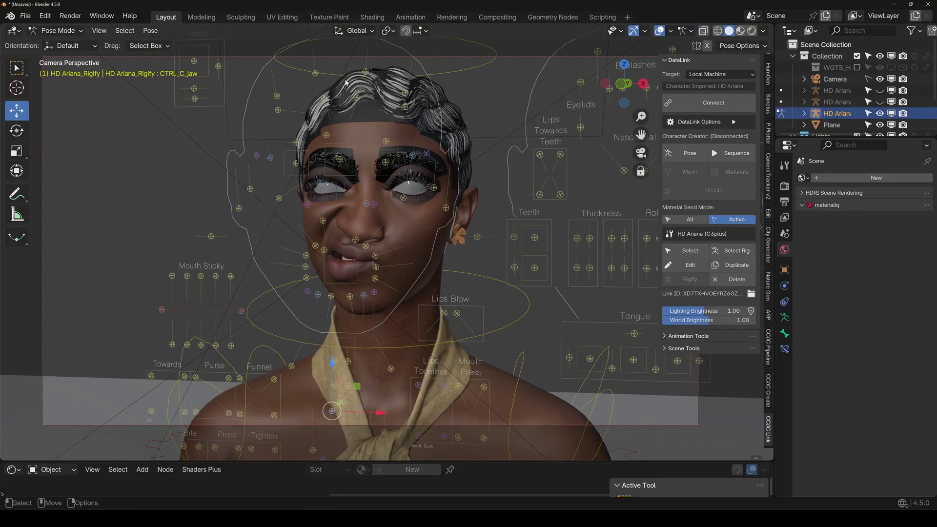
# Reposition the CTRL_R_brow_raiseIn control to reshape the right inner eyebrow.
pyautogui.moveTo(340, 101); pyautogui.dragTo(334, 163)
pyautogui.scroll(-3, 355, 151)
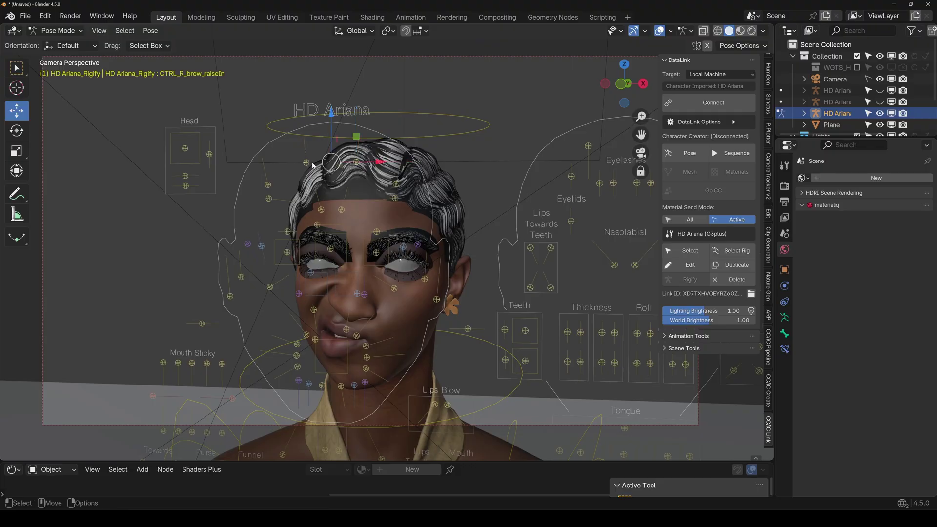
pyautogui.moveTo(318, 168); pyautogui.dragTo(328, 121)
pyautogui.click(367, 219)
pyautogui.moveTo(367, 220)
pyautogui.mouseDown(button='middle')
pyautogui.moveTo(368, 234)
pyautogui.moveTo(322, 237)
pyautogui.mouseUp(button='middle')
pyautogui.keyDown('shift'); pyautogui.moveTo(322, 236); pyautogui.dragTo(332, 191, button='middle'); pyautogui.keyUp('shift')
pyautogui.moveTo(332, 191); pyautogui.dragTo(357, 205, button='middle')
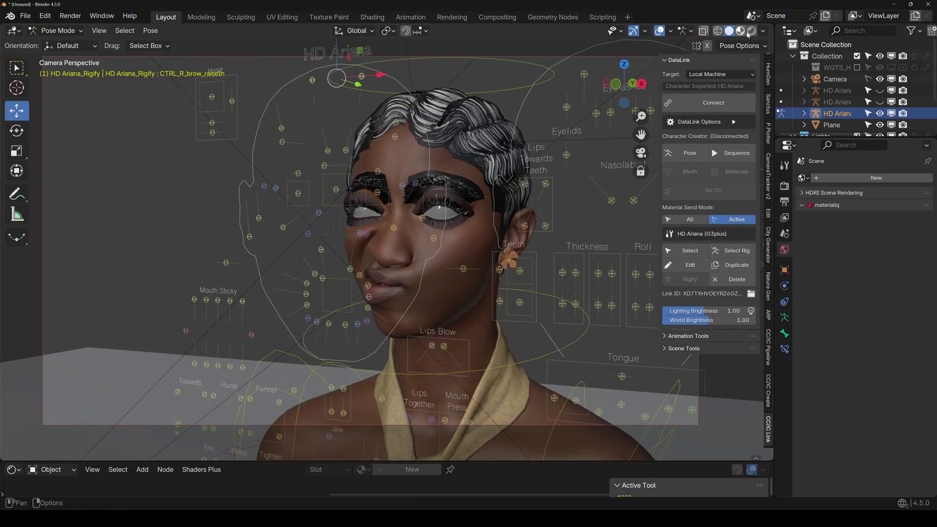
# Switch the viewport to rendered shading and adjust the left outer eyebrow with the CTRL_L_brow_raiseOut control.
pyautogui.press('z')
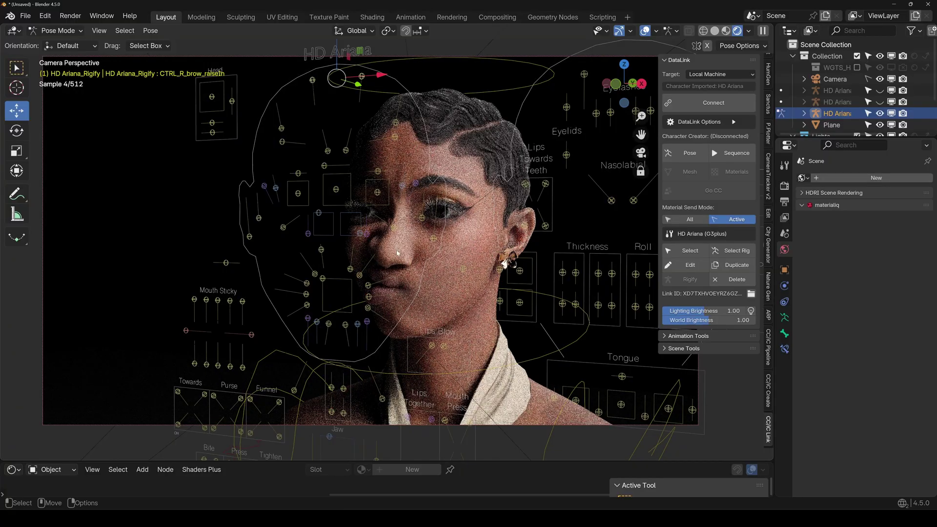
pyautogui.moveTo(337, 78); pyautogui.dragTo(327, 117)
pyautogui.click(411, 247)
pyautogui.moveTo(411, 247); pyautogui.dragTo(488, 245, button='middle')
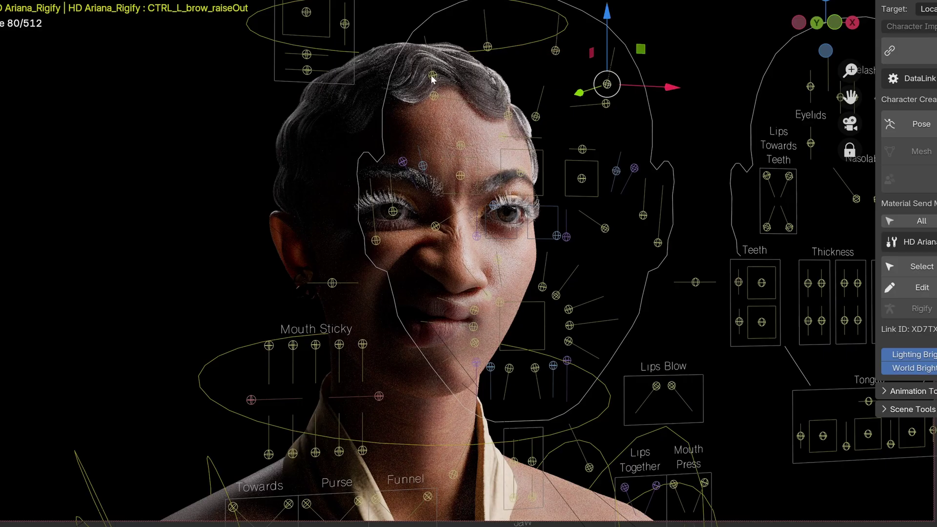
# Adjust the right outer eyebrow control and turn the gaze up toward the character's left with CTRL_C_eye.
pyautogui.moveTo(521, 64); pyautogui.dragTo(521, 27)
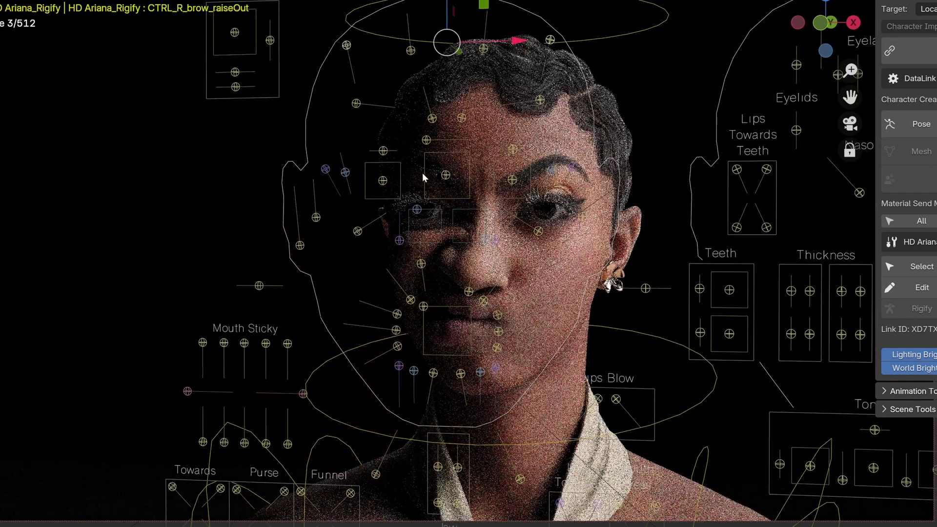
pyautogui.click(447, 175)
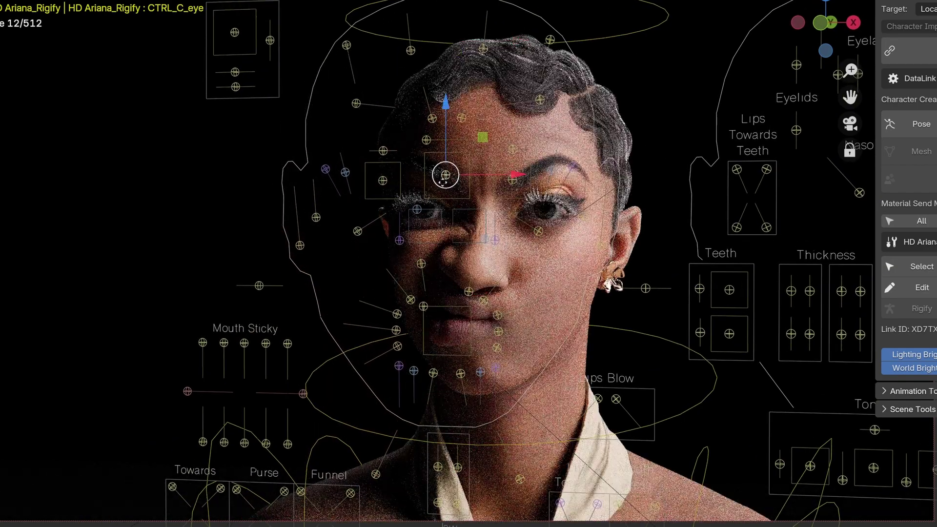
pyautogui.moveTo(446, 175); pyautogui.dragTo(506, 134)
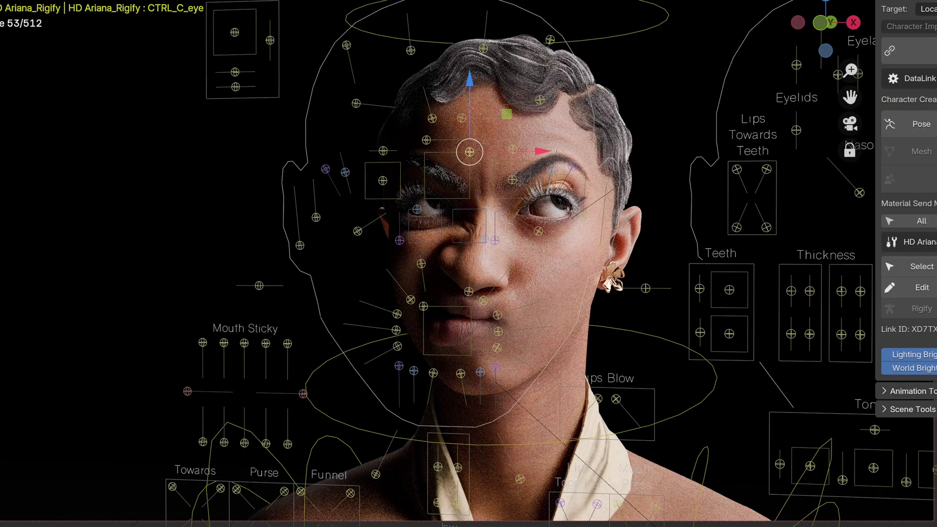
# Hide the viewport overlays and move the CTRL_C_mouth control to push the mouth toward the character's left.
pyautogui.click(427, 309)
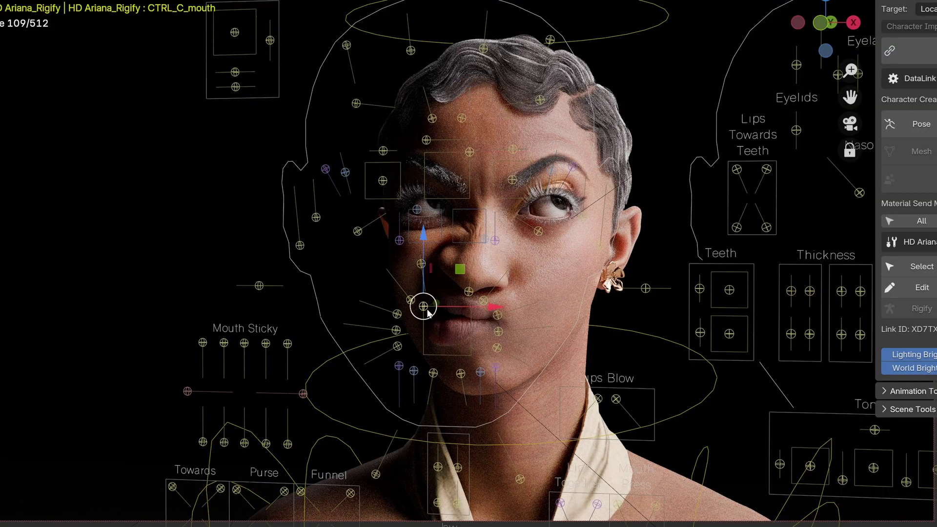
pyautogui.hotkey('shift', 'alt', 'z')
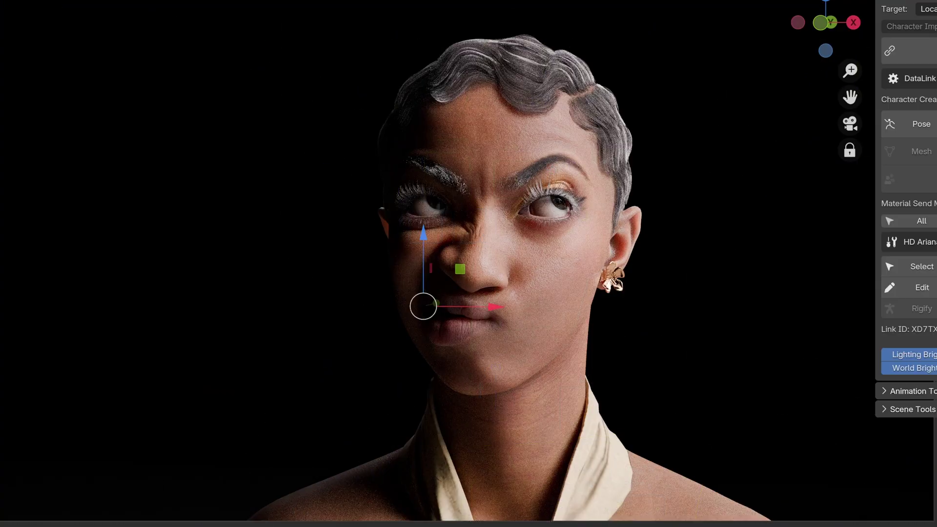
pyautogui.moveTo(424, 306); pyautogui.dragTo(364, 280)
pyautogui.scroll(1, 484, 310)
pyautogui.moveTo(484, 308); pyautogui.dragTo(558, 301, button='middle')
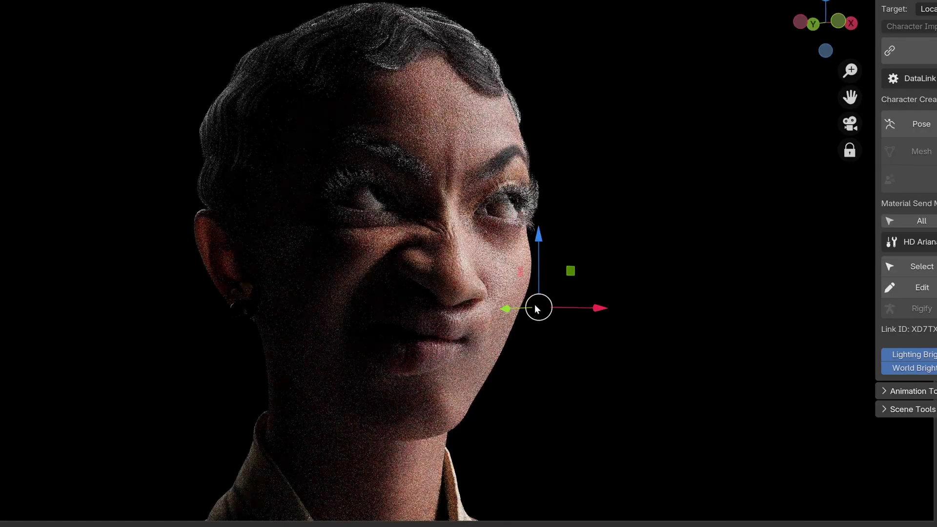
pyautogui.moveTo(532, 314); pyautogui.dragTo(586, 319)
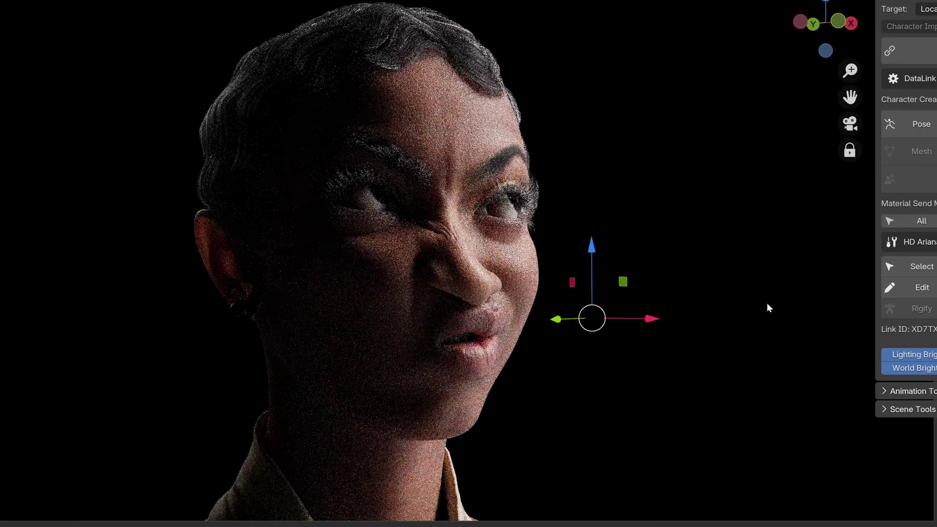
pyautogui.scroll(-1, 449, 240)
pyautogui.keyDown('shift'); pyautogui.moveTo(424, 305); pyautogui.dragTo(484, 228, button='middle'); pyautogui.keyUp('shift')
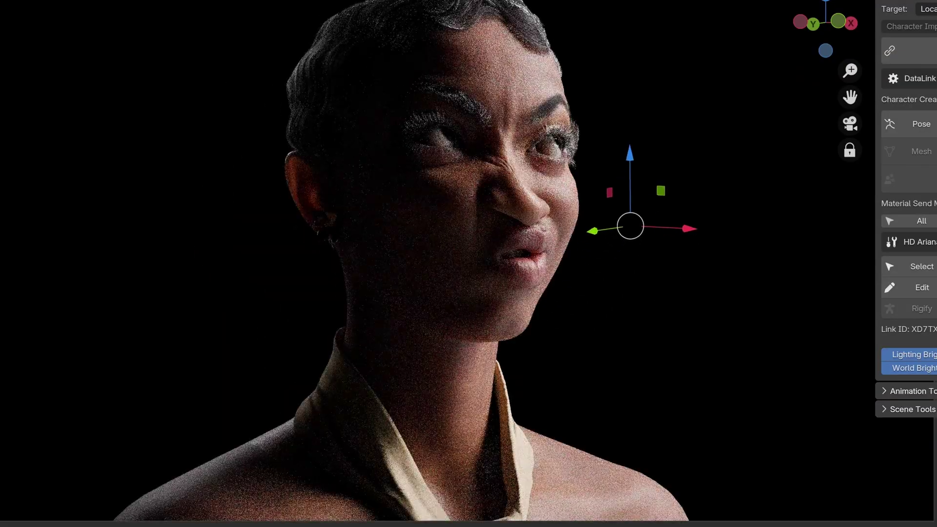
# Show the viewport overlays and readjust the controls around the character's eyes and eyebrows.
pyautogui.hotkey('shift', 'alt', 'z')
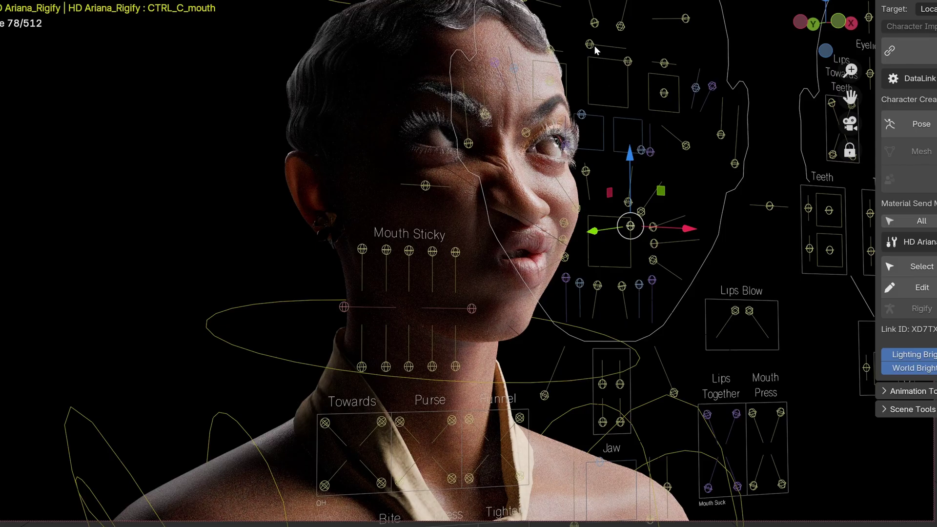
pyautogui.moveTo(591, 47); pyautogui.dragTo(654, 42)
pyautogui.moveTo(654, 58); pyautogui.dragTo(596, 63, button='middle')
pyautogui.click(418, 43)
pyautogui.moveTo(419, 42); pyautogui.dragTo(495, 27)
pyautogui.moveTo(539, 62); pyautogui.dragTo(549, 27)
# Lower the CTRL_C_jaw control to open the character's mouth wide.
pyautogui.keyDown('shift'); pyautogui.moveTo(547, 192); pyautogui.dragTo(510, 305, button='middle'); pyautogui.keyUp('shift')
pyautogui.scroll(-3, 539, 317)
pyautogui.moveTo(462, 400); pyautogui.dragTo(462, 429)
pyautogui.scroll(5, 596, 267)
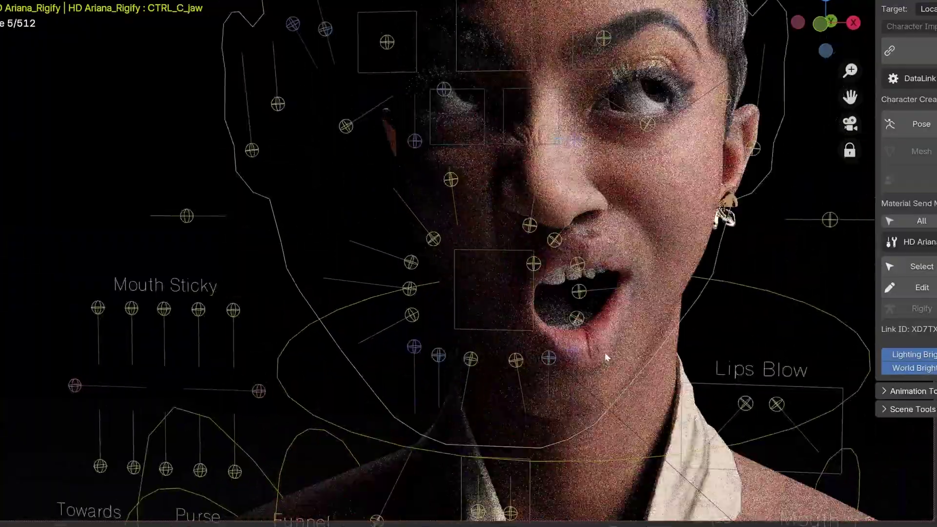
pyautogui.moveTo(637, 307); pyautogui.dragTo(622, 300, button='middle')
pyautogui.scroll(-4, 623, 302)
# Select the neck digastric control, and reposition the Tongue controls to pose the tongue in the open mouth.
pyautogui.click(448, 429)
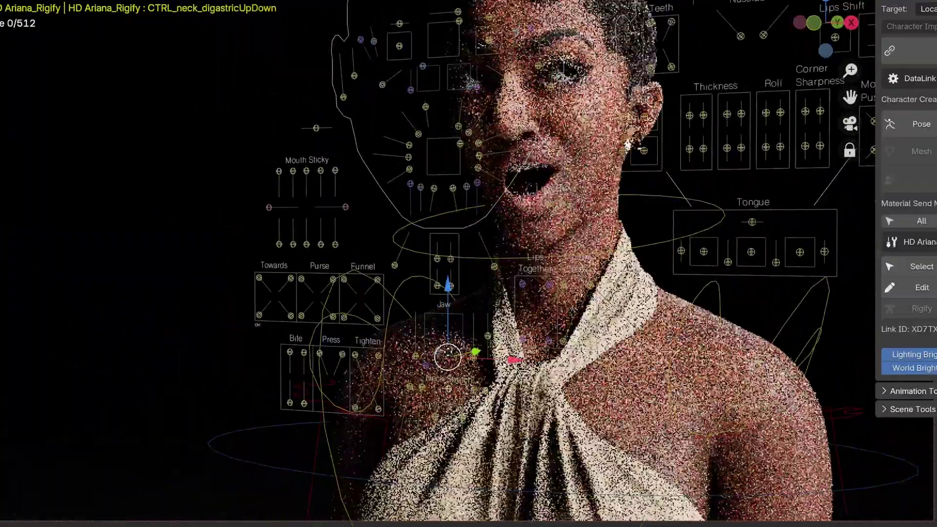
pyautogui.scroll(2, 610, 235)
pyautogui.keyDown('shift'); pyautogui.moveTo(683, 112); pyautogui.dragTo(566, 185, button='middle'); pyautogui.keyUp('shift')
pyautogui.moveTo(611, 337)
pyautogui.mouseDown()
pyautogui.moveTo(602, 277)
pyautogui.moveTo(602, 345)
pyautogui.mouseUp()
pyautogui.moveTo(709, 305)
pyautogui.mouseDown()
pyautogui.moveTo(729, 283)
pyautogui.moveTo(695, 304)
pyautogui.mouseUp()
pyautogui.moveTo(712, 349)
pyautogui.mouseDown()
pyautogui.moveTo(730, 331)
pyautogui.moveTo(712, 341)
pyautogui.mouseUp()
pyautogui.click(642, 342)
pyautogui.scroll(5, 398, 215)
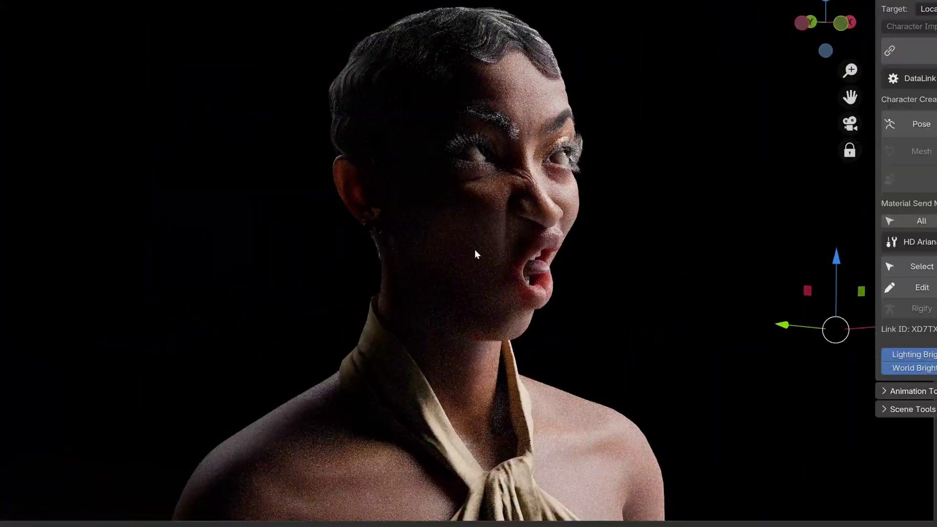
# Raise the CTRL_R_mouth_upperLipRaise control on the face rig in solid shading.
pyautogui.click(443, 229)
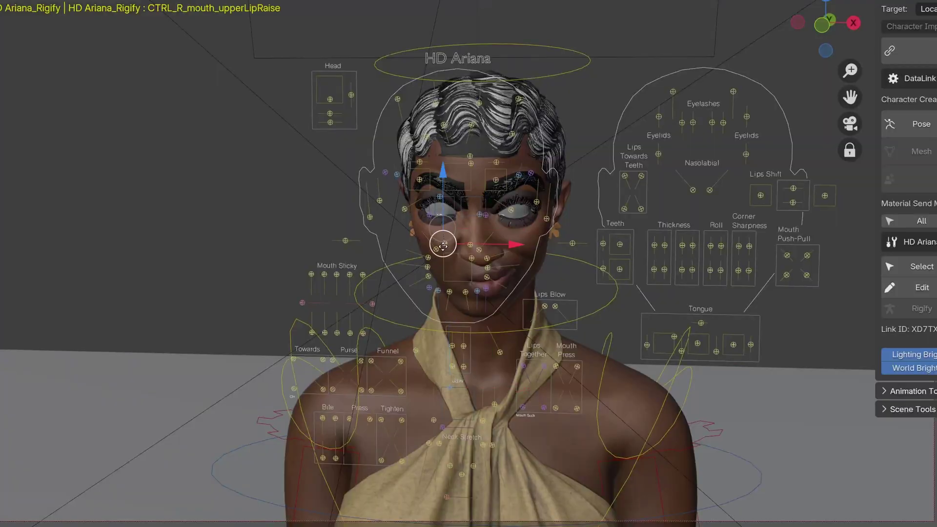
pyautogui.moveTo(443, 246); pyautogui.dragTo(437, 223)
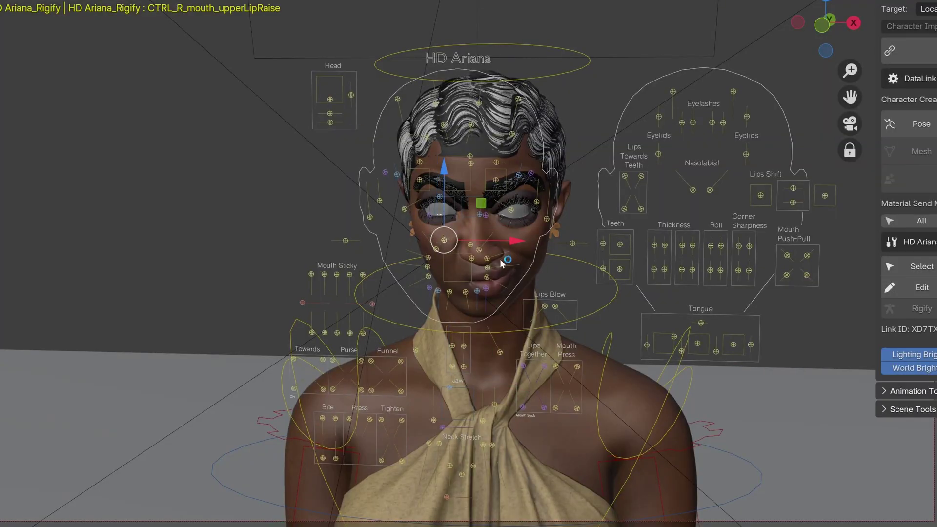
# Reposition the central mouth control, and move CTRL_C_head_turn to the lower-left corner of its square to turn the head down and sideways.
pyautogui.moveTo(467, 266); pyautogui.dragTo(455, 268)
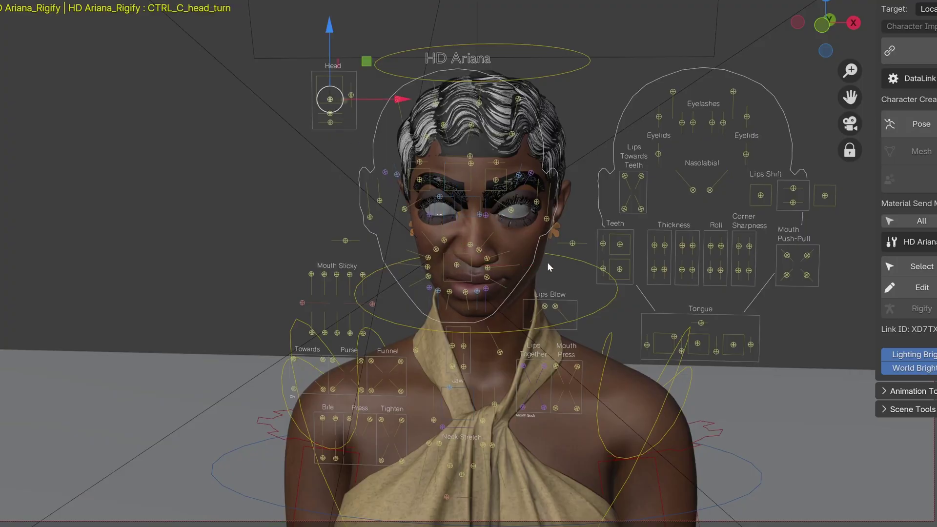
pyautogui.scroll(1, 547, 267)
pyautogui.moveTo(295, 57); pyautogui.dragTo(264, 60)
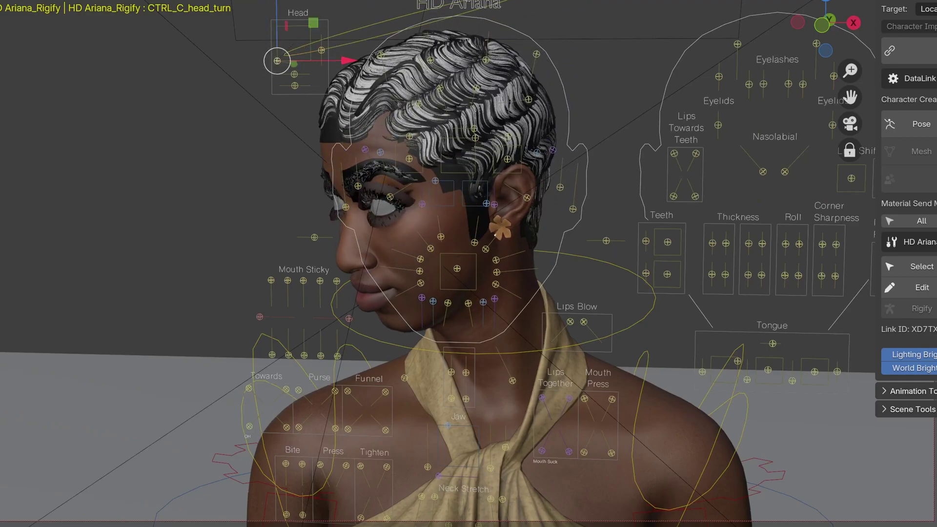
# In rendered shading, swing CTRL_C_head_turn to its upper-right corner, shift the gaze with CTRL_C_eye, and readjust the head turn.
pyautogui.press('z')
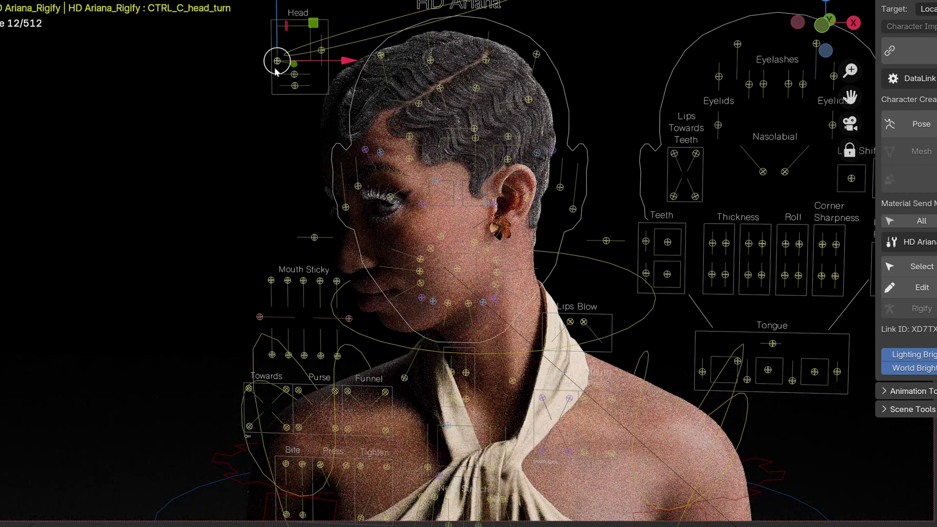
pyautogui.moveTo(274, 68); pyautogui.dragTo(349, 19)
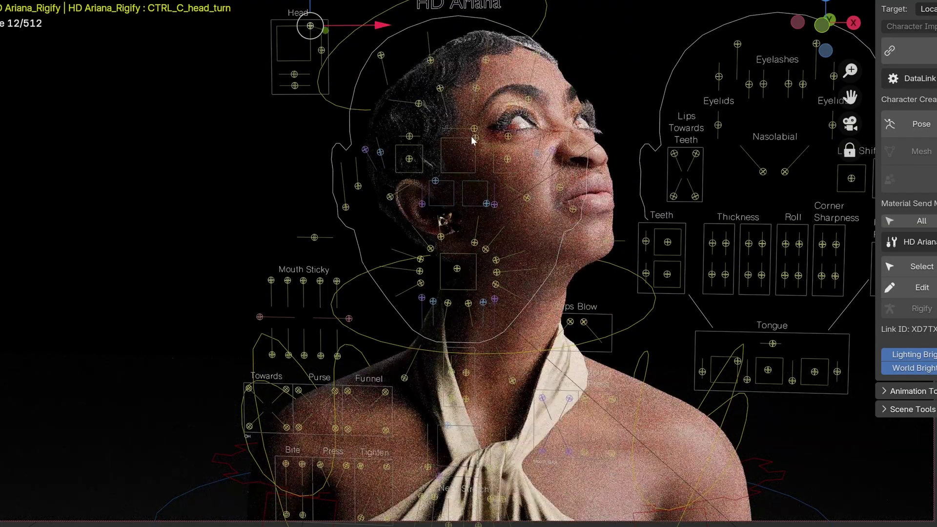
pyautogui.moveTo(466, 146); pyautogui.dragTo(441, 155)
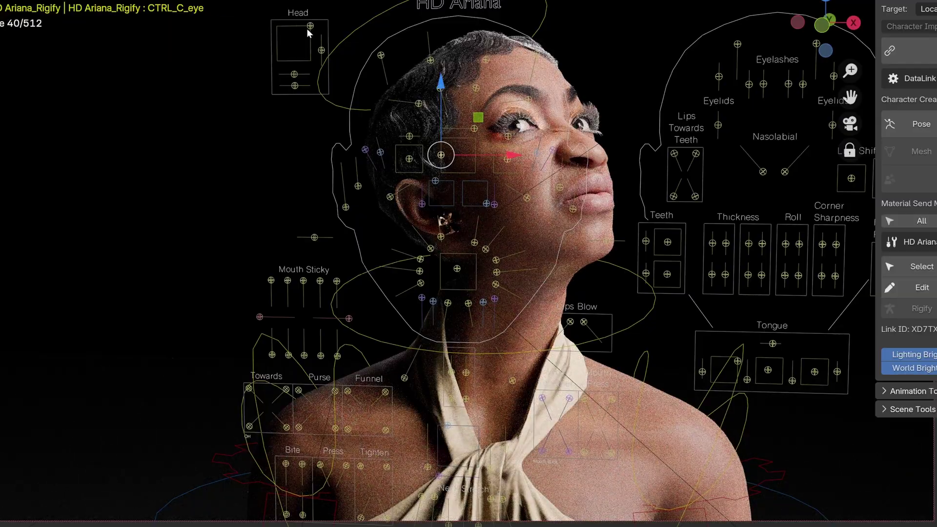
pyautogui.moveTo(307, 32); pyautogui.dragTo(283, 42)
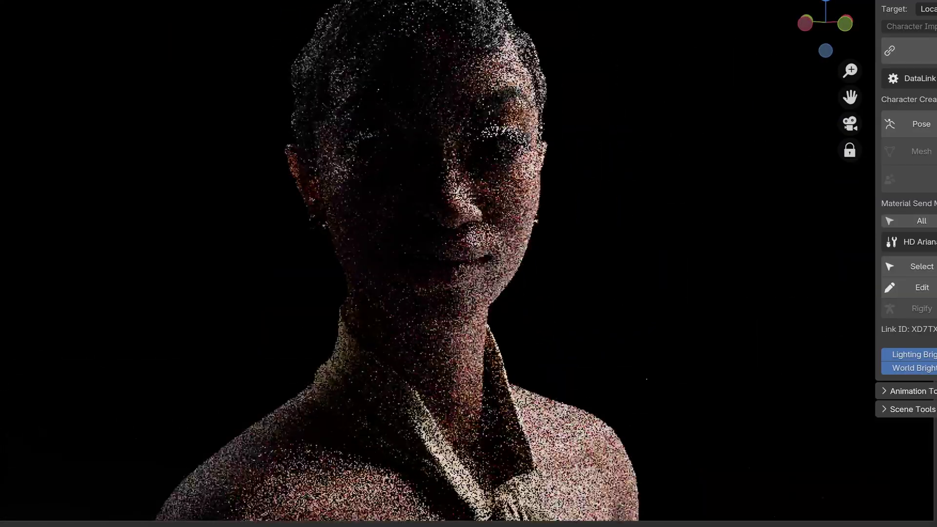